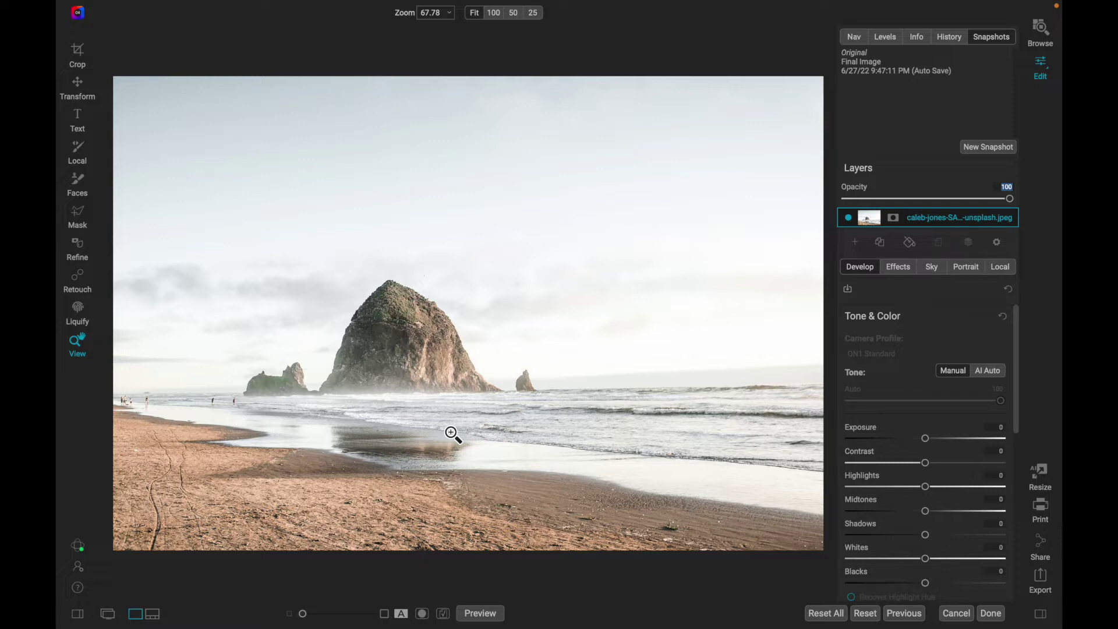
Step: Zoom to 100% on the left side of the beach and select the Retouch tool
click(178, 404)
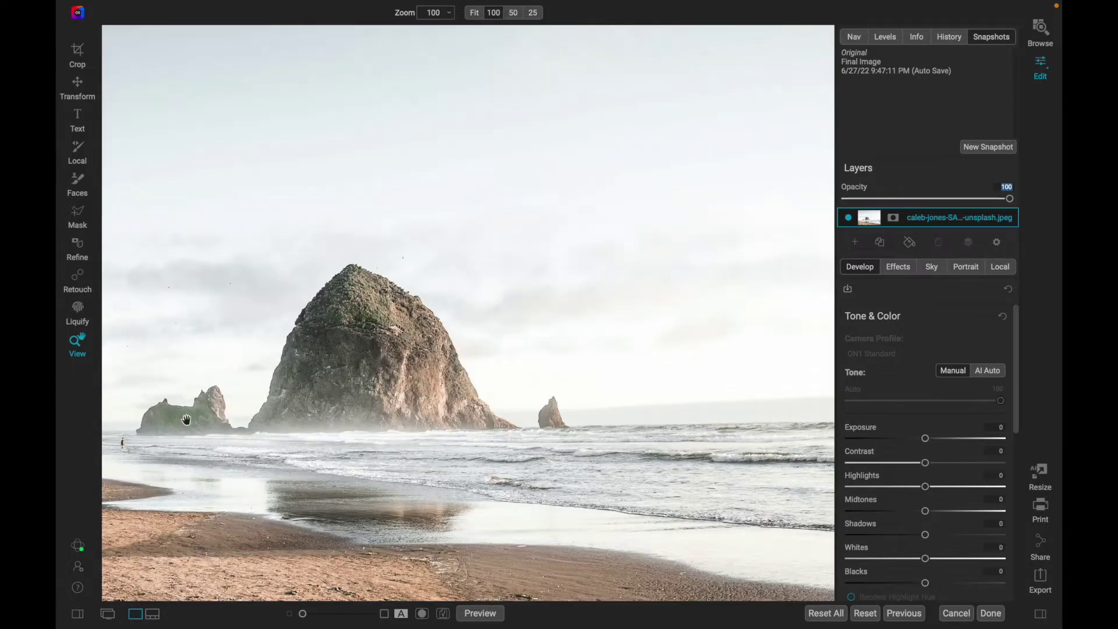
drag(187, 419, 473, 407)
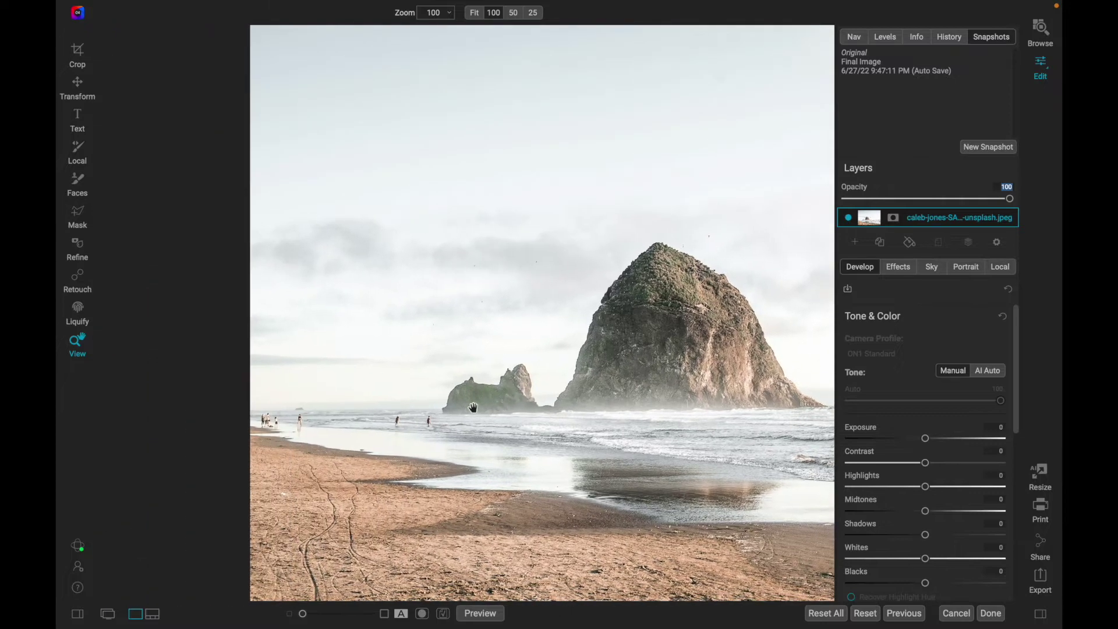
click(78, 276)
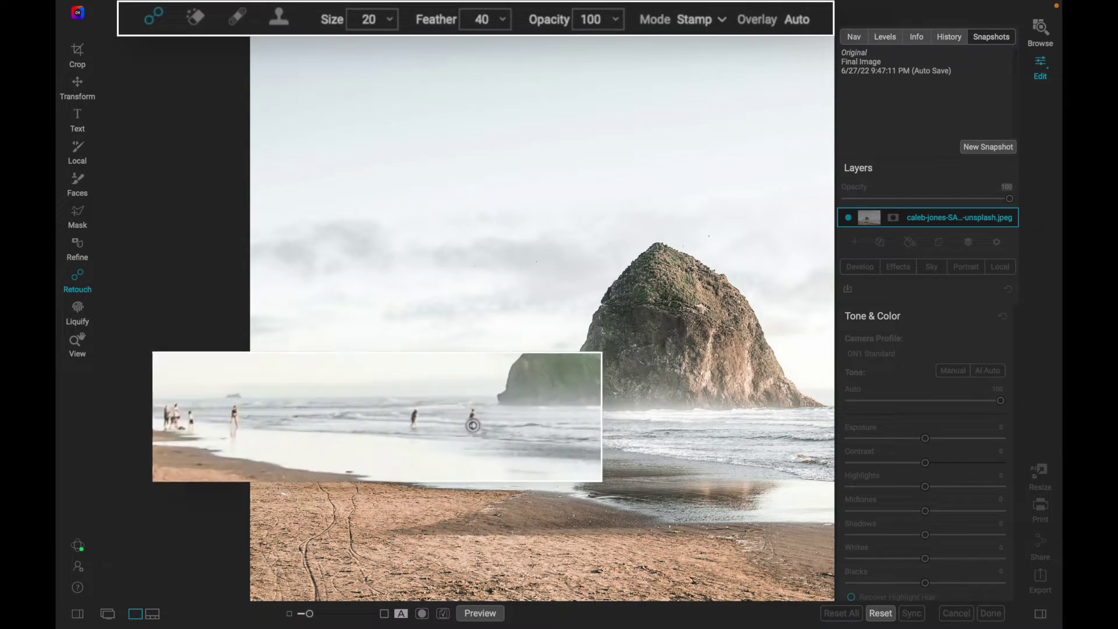
Step: Paint out each person on the left shoreline with an enlarged Perfect Eraser brush, moving the source patch to clean sand
key(bracketright)
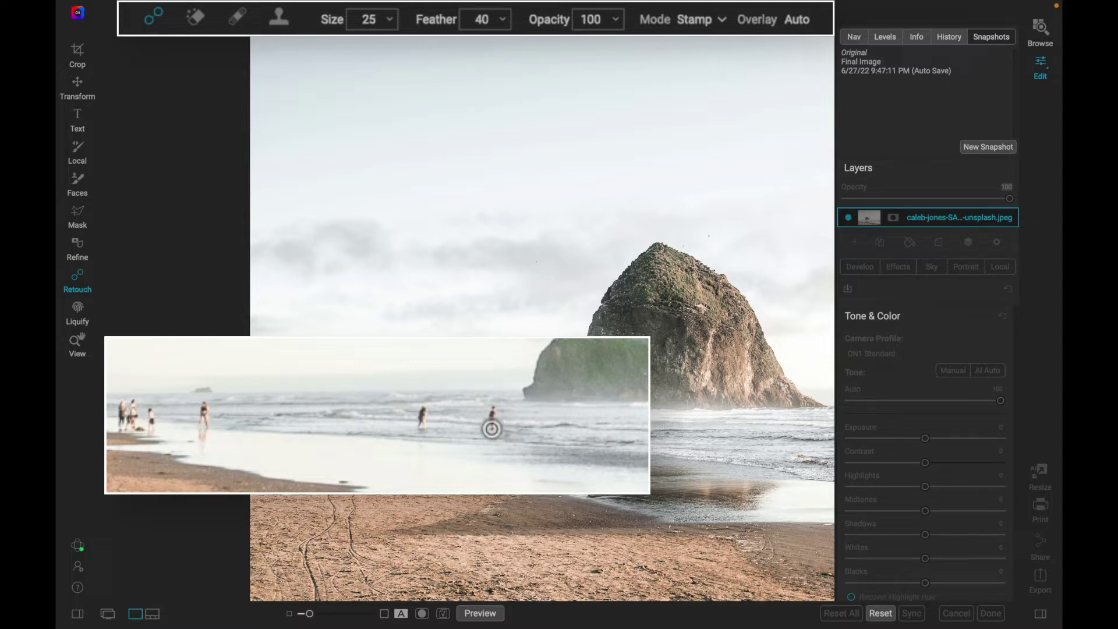
drag(491, 427, 493, 407)
drag(420, 428, 422, 407)
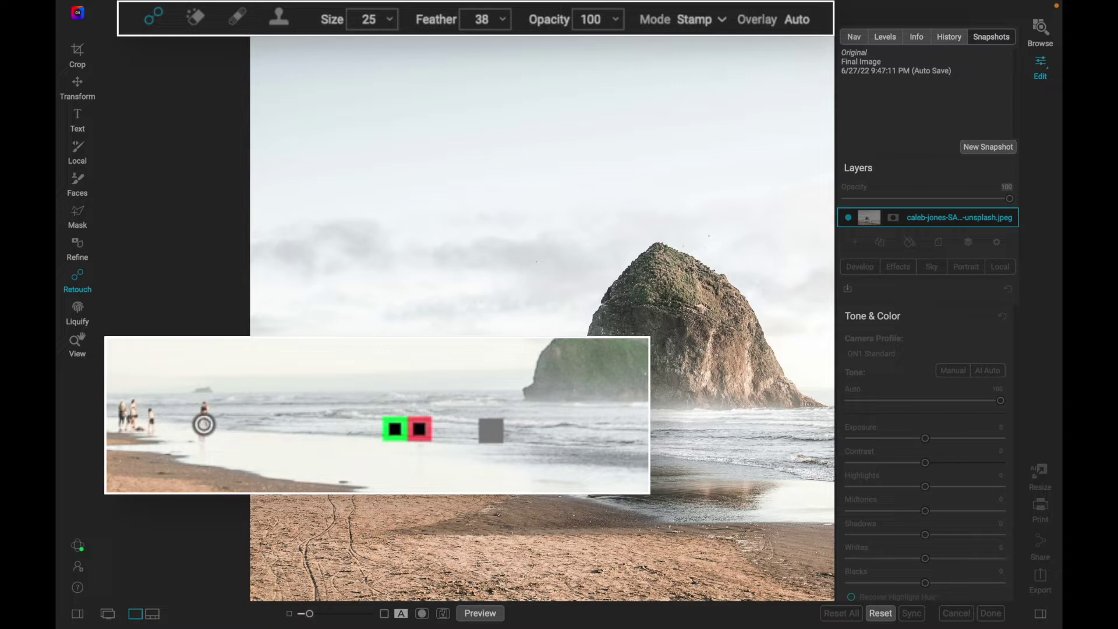
mouse_move(205, 424)
mouse_down()
mouse_move(202, 404)
mouse_move(201, 433)
mouse_up()
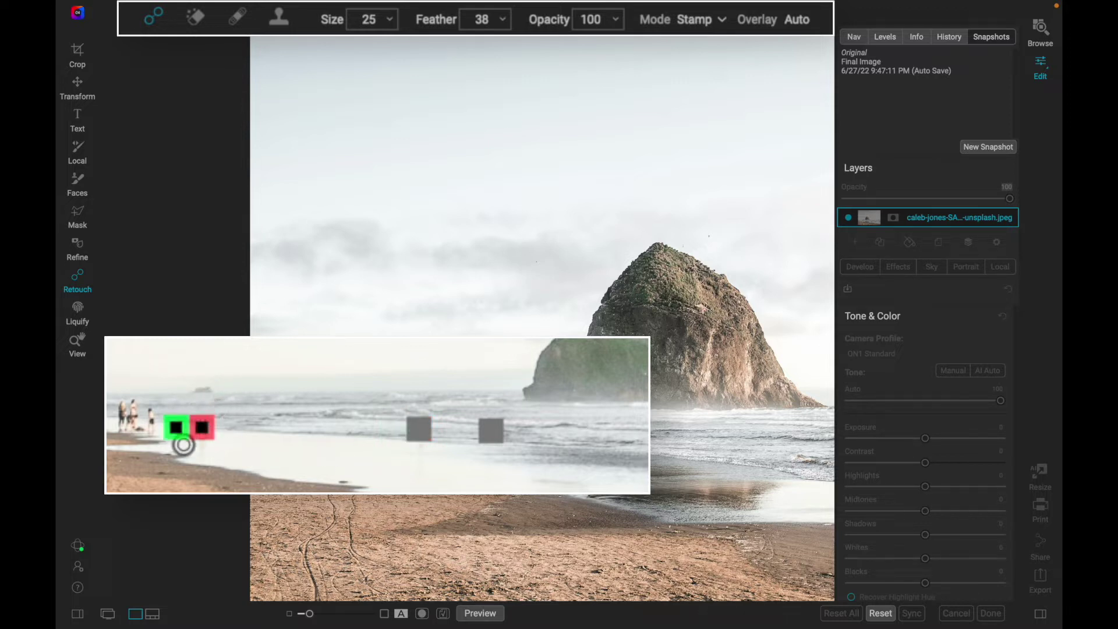
key(bracketright)
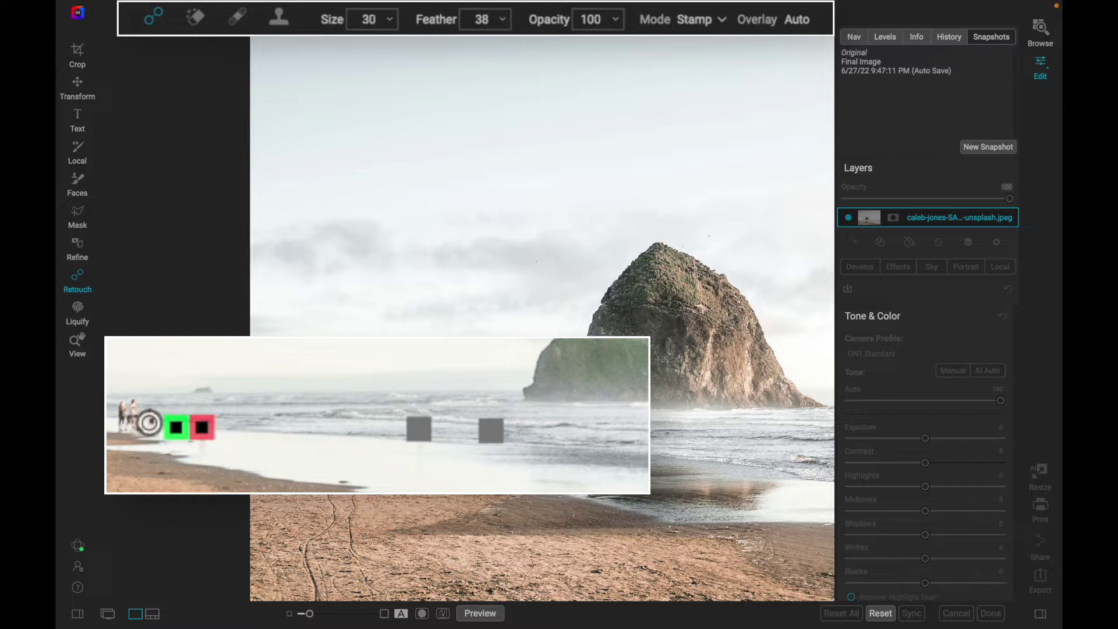
mouse_move(142, 425)
mouse_down()
mouse_move(134, 401)
mouse_move(122, 400)
mouse_move(149, 424)
mouse_move(125, 419)
mouse_up()
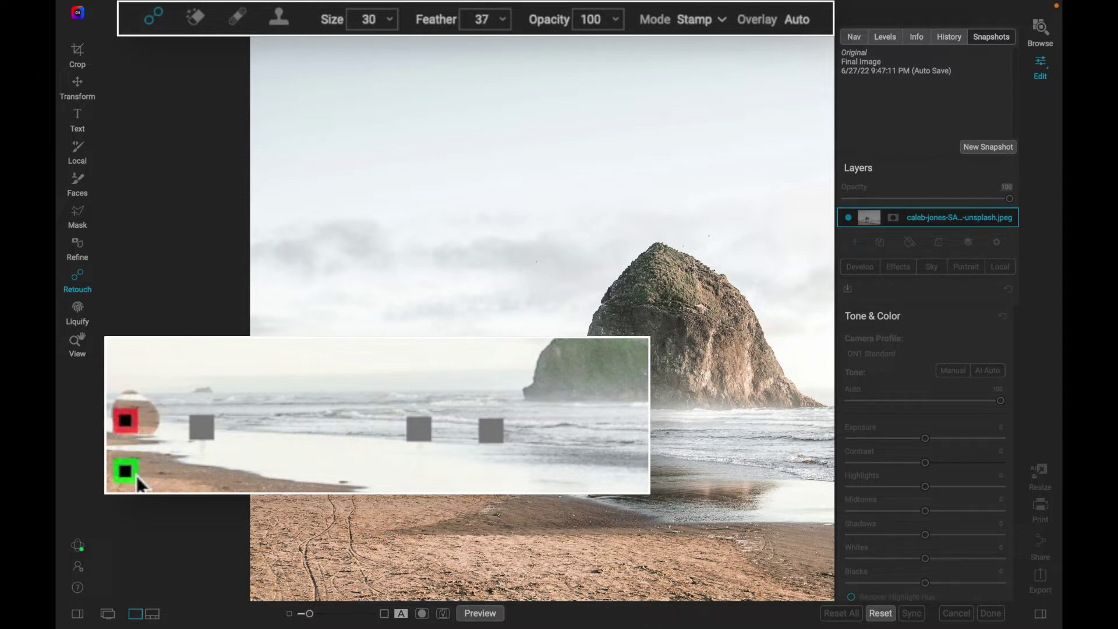
mouse_move(129, 473)
mouse_down()
mouse_move(162, 461)
mouse_move(184, 425)
mouse_up()
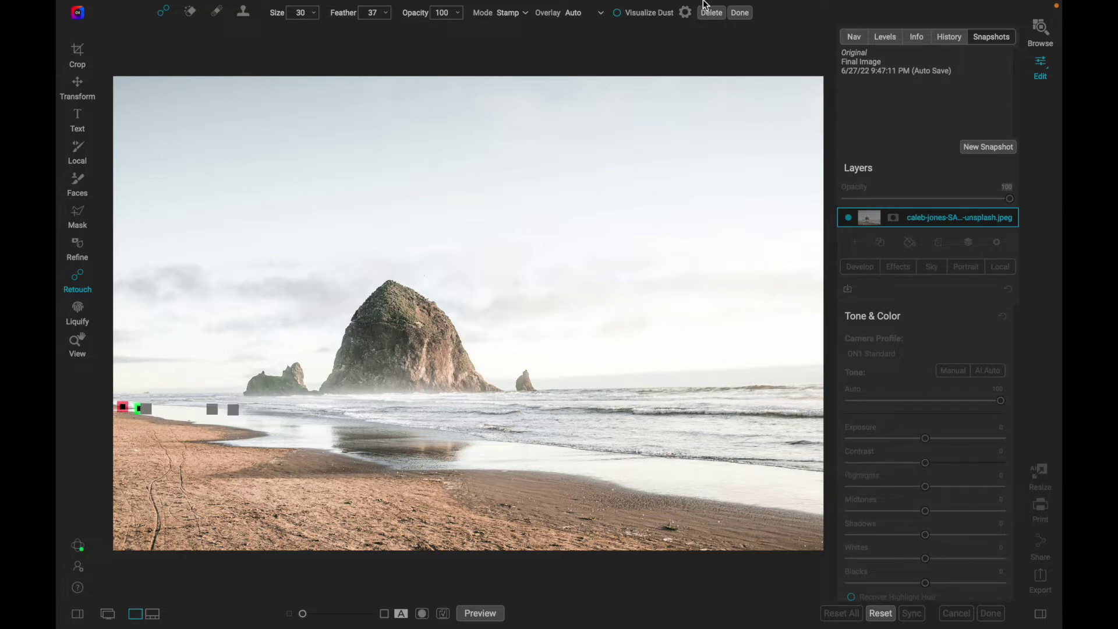
click(741, 13)
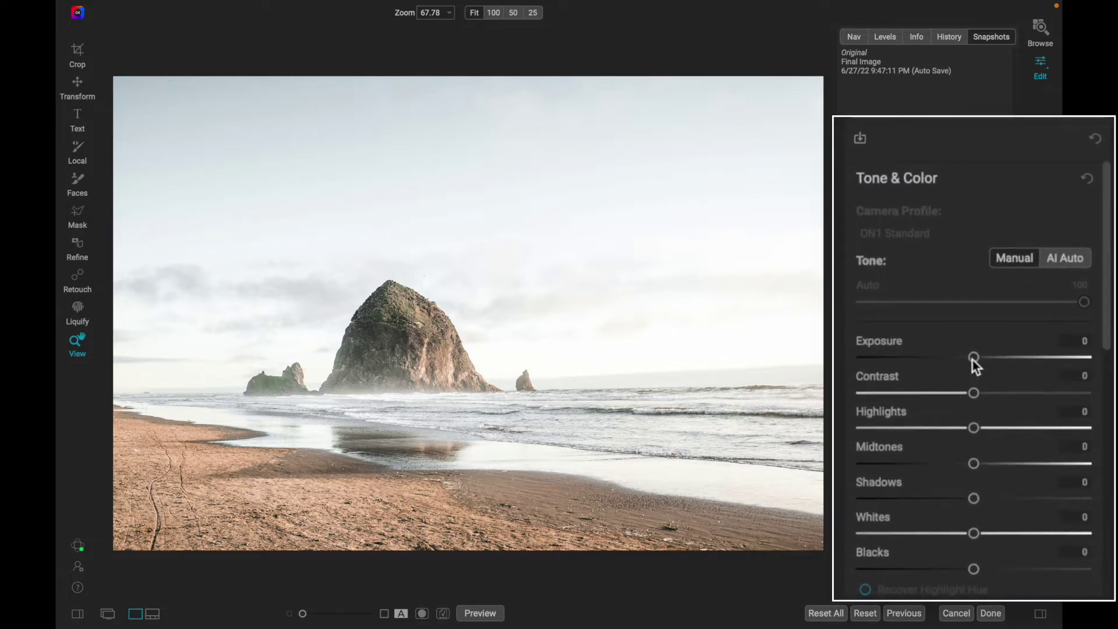
Step: Set Exposure to -0.95, Midtones to 6 and Blacks to -14
drag(972, 360, 953, 360)
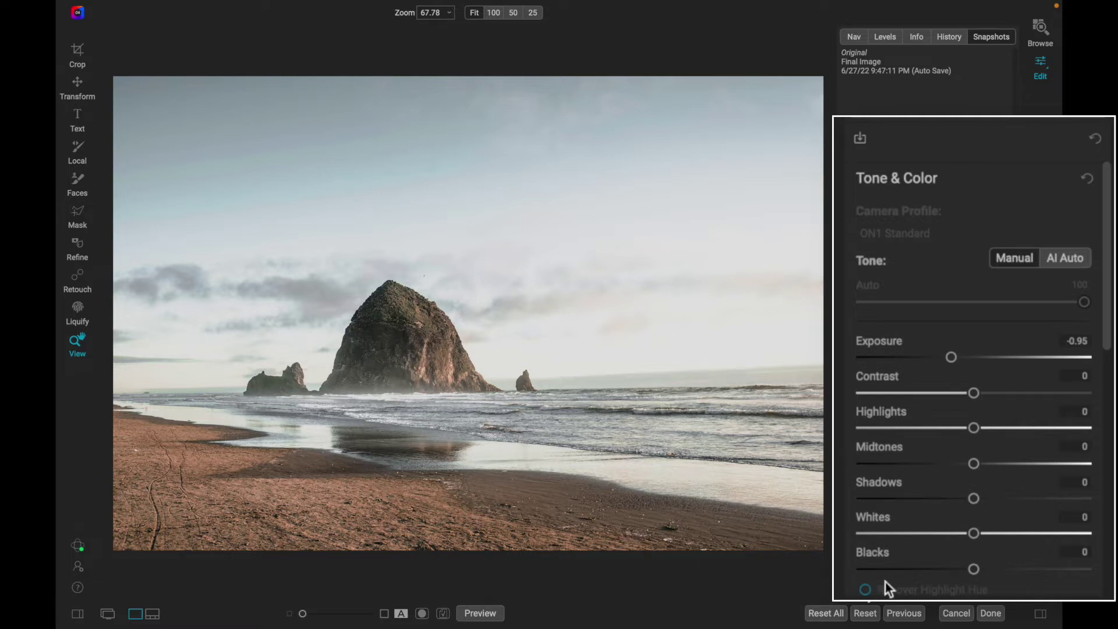
drag(973, 466, 970, 505)
drag(974, 570, 959, 570)
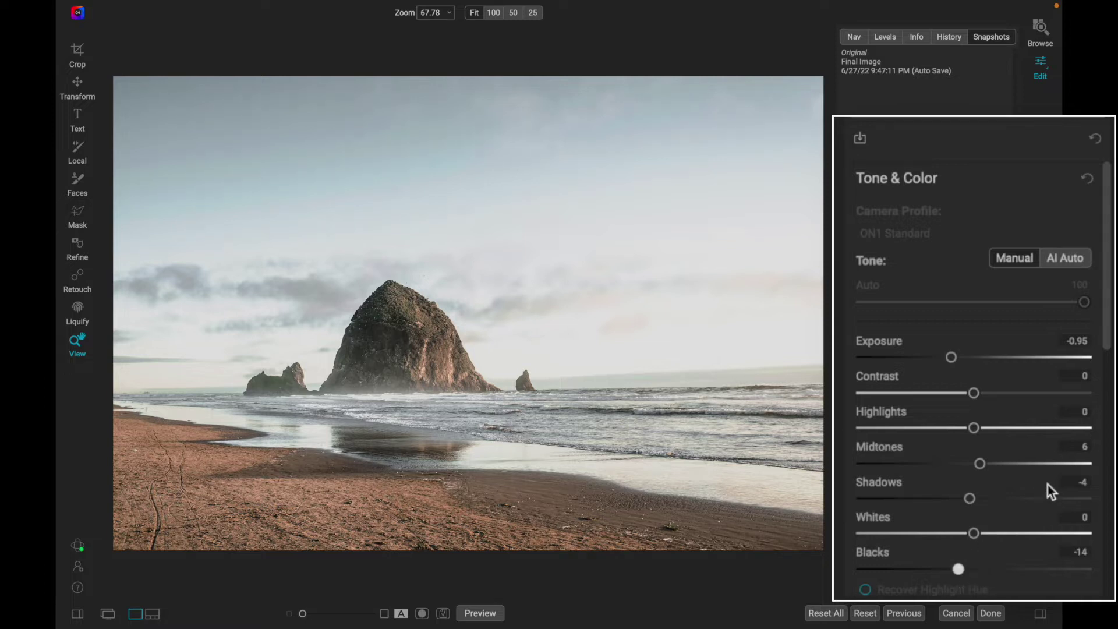
drag(1107, 319, 1105, 446)
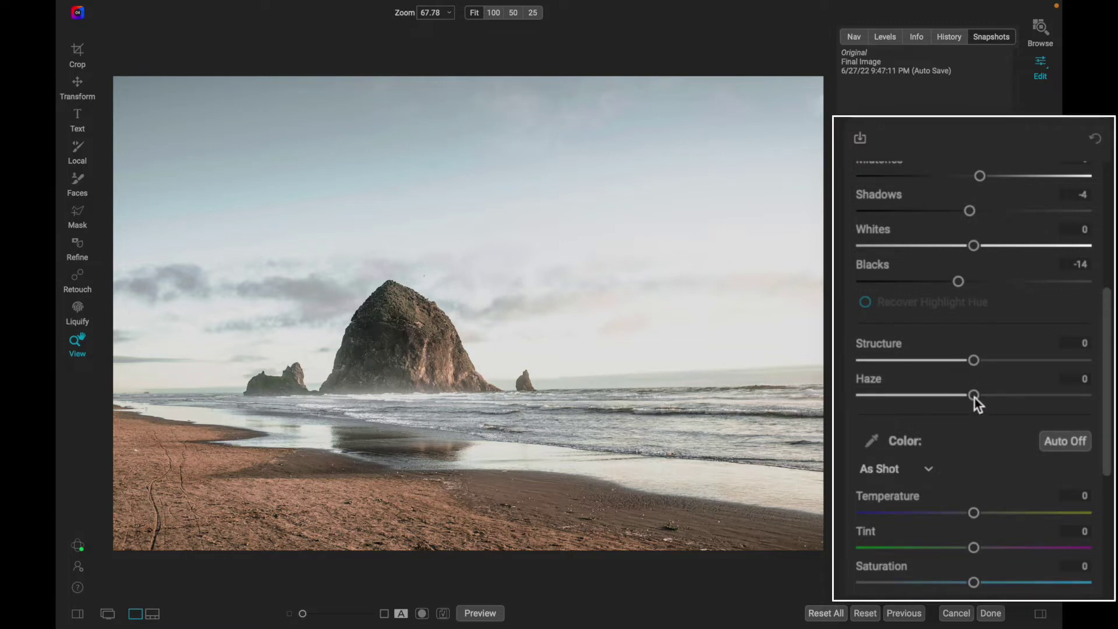
Step: Set Haze to -25 and Temperature to 10, then compare against the original
drag(974, 398, 945, 399)
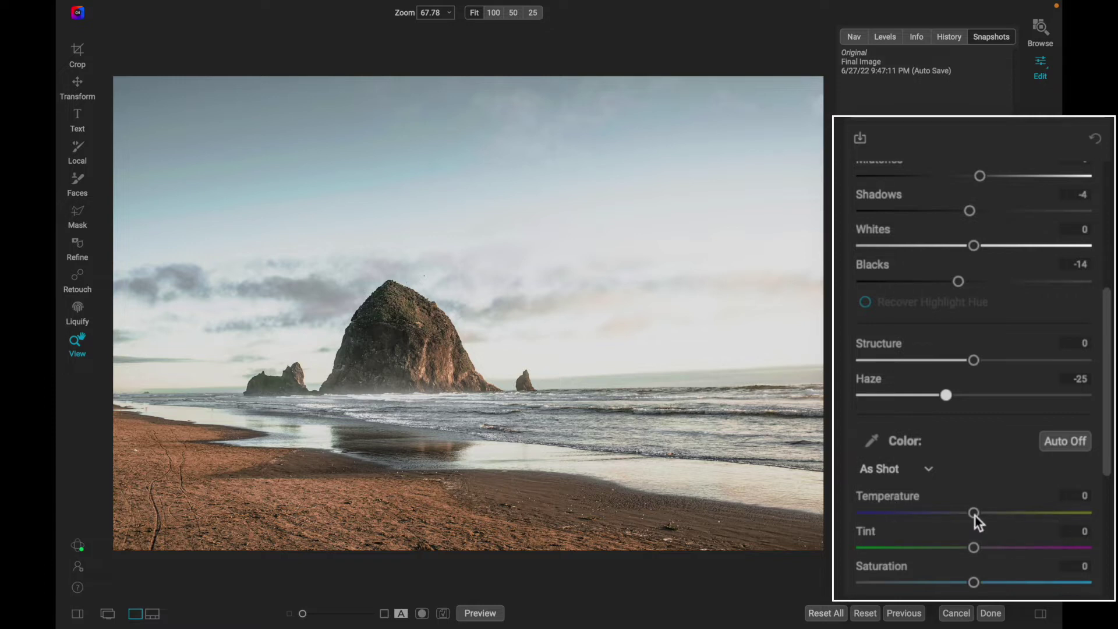
drag(976, 516, 992, 514)
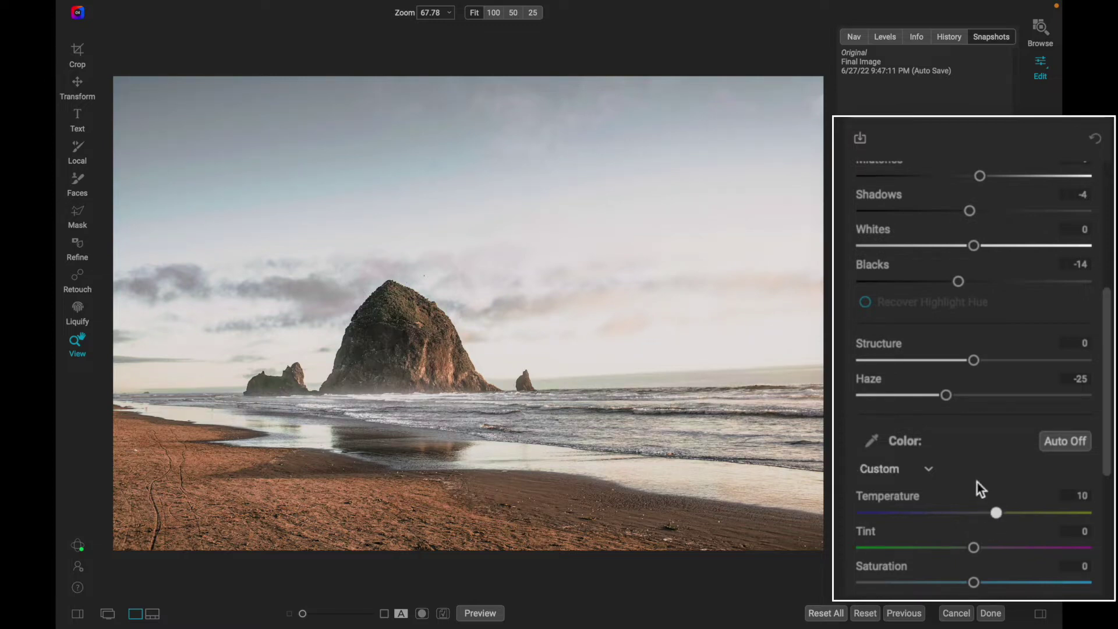
key(ctrl+p)
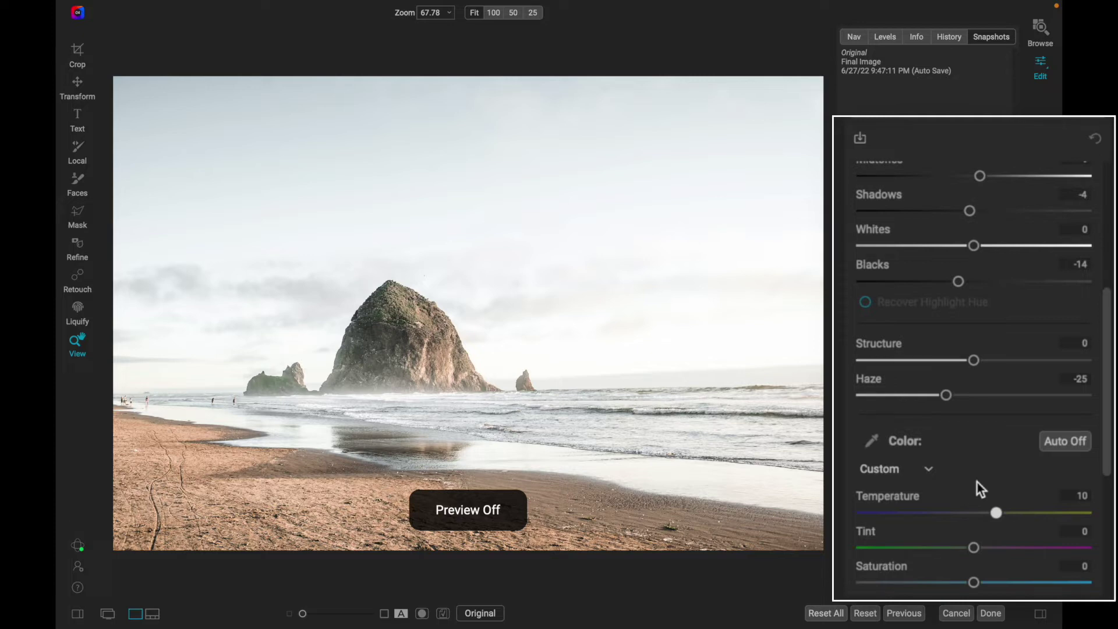
key(ctrl+p)
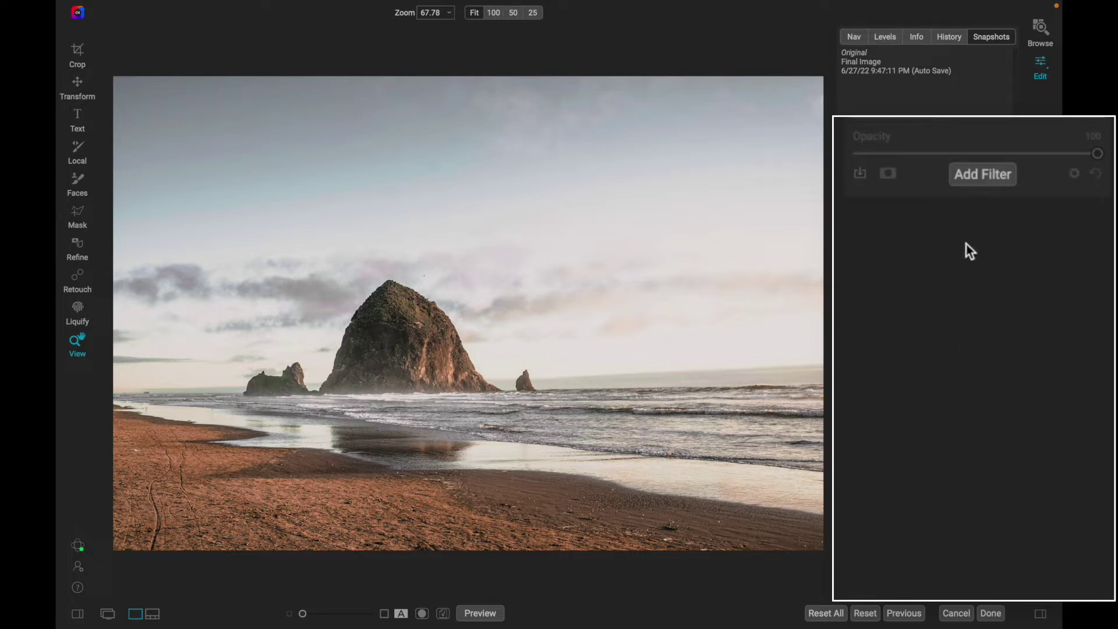
Step: Add a Color Enhancer filter to the effects stack
click(976, 172)
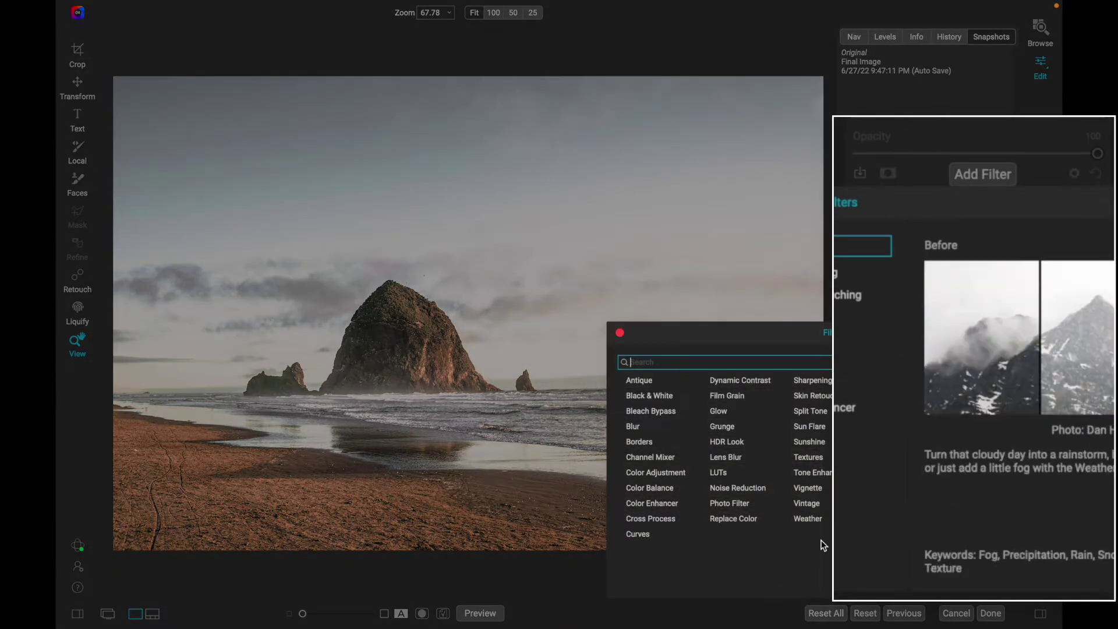
click(659, 505)
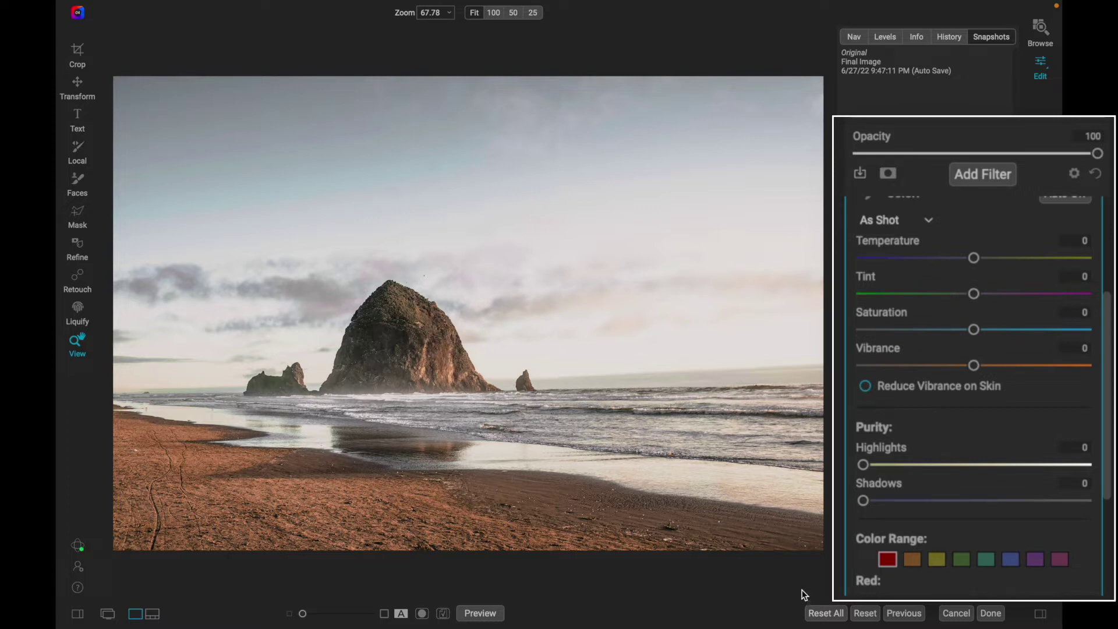
scroll(928, 522, down, 4)
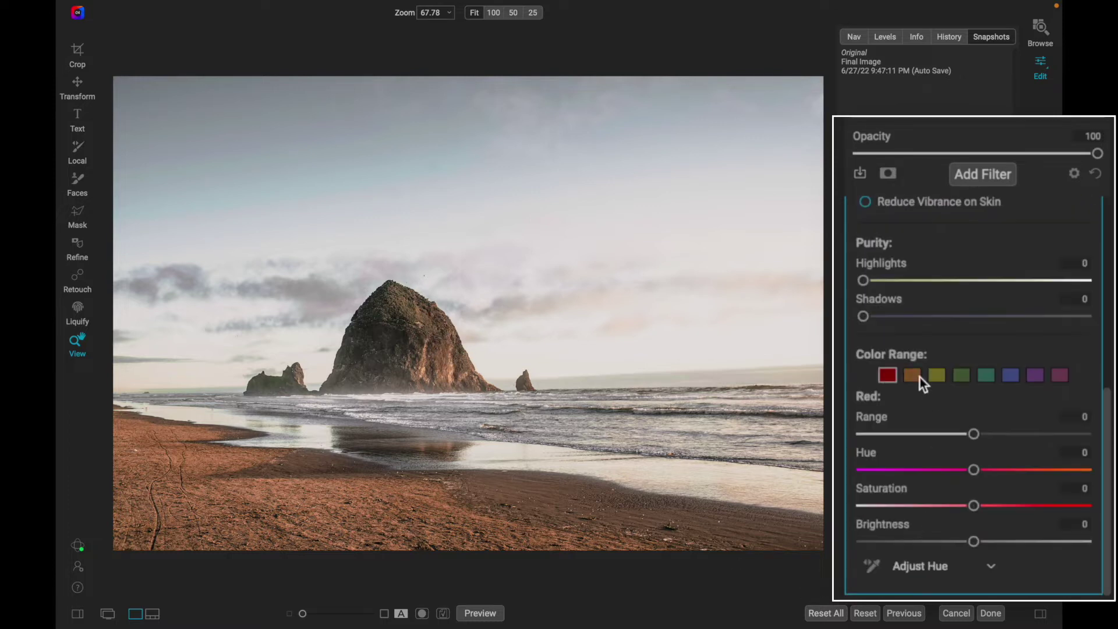
Step: Widen the orange range and set orange brightness 18 and saturation 16
click(912, 375)
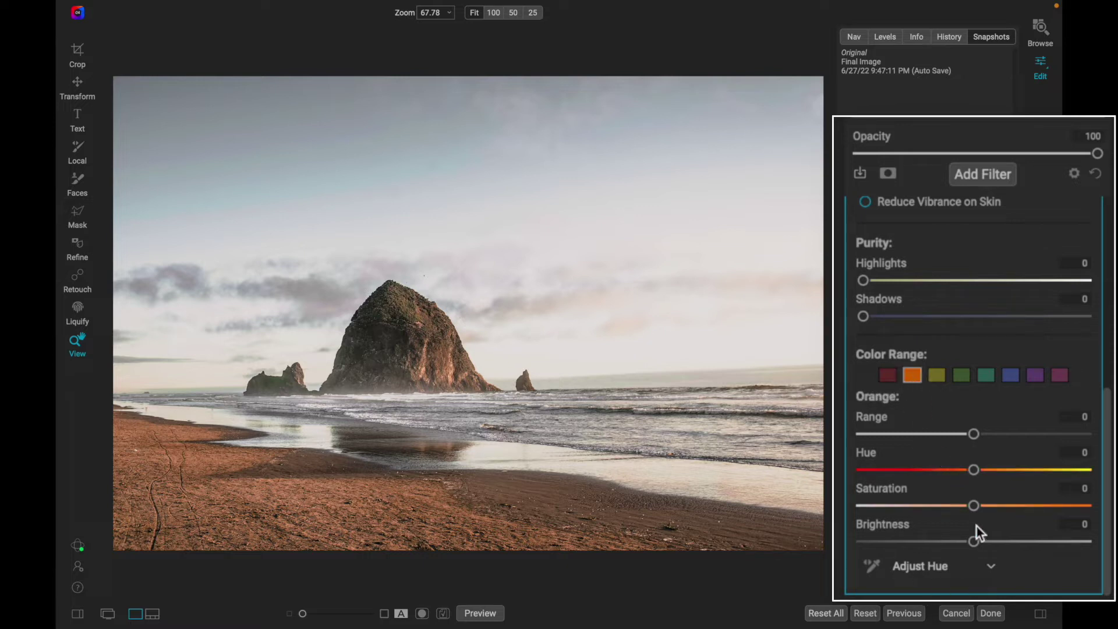
drag(975, 434, 1008, 434)
drag(975, 543, 1019, 541)
drag(975, 507, 1014, 506)
Step: Set the red range to hue 11, saturation 7 and brightness 13
click(890, 375)
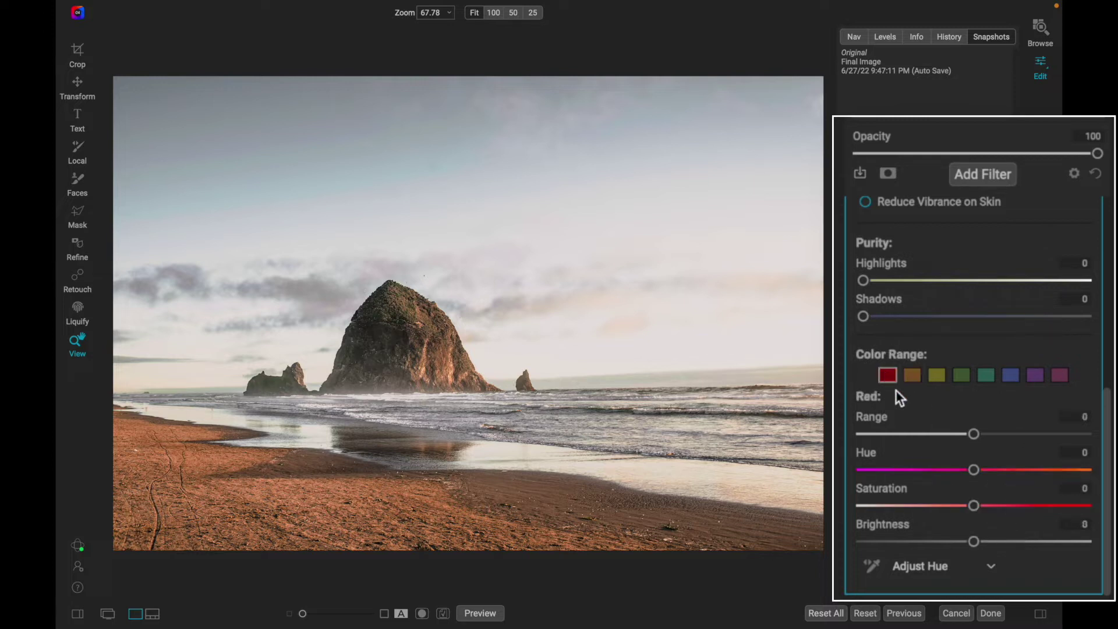
drag(986, 471, 1000, 470)
drag(978, 507, 1002, 546)
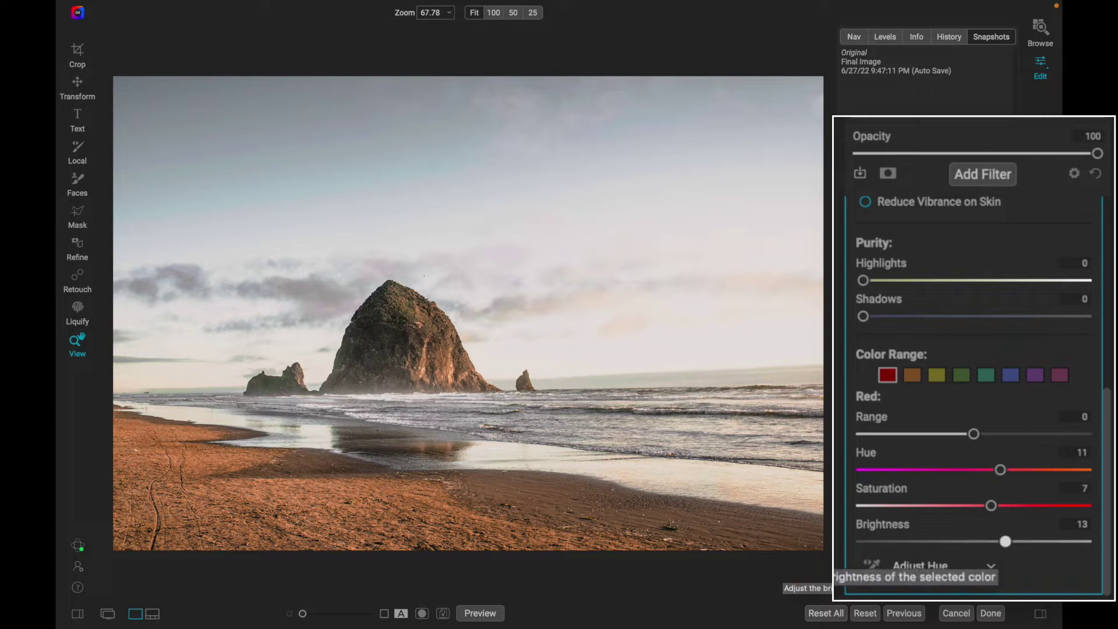
scroll(1040, 403, up, 5)
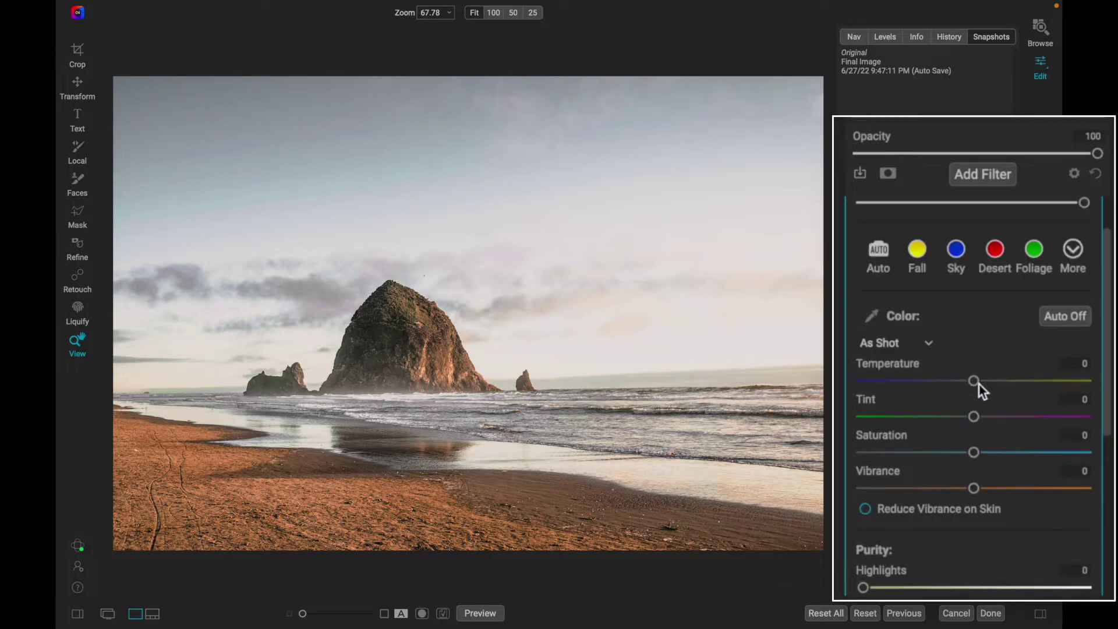
Step: Leave the filter temperature at zero and set aqua saturation -26 and brightness -30
drag(976, 382, 1029, 387)
double_click(901, 366)
drag(1107, 431, 1109, 501)
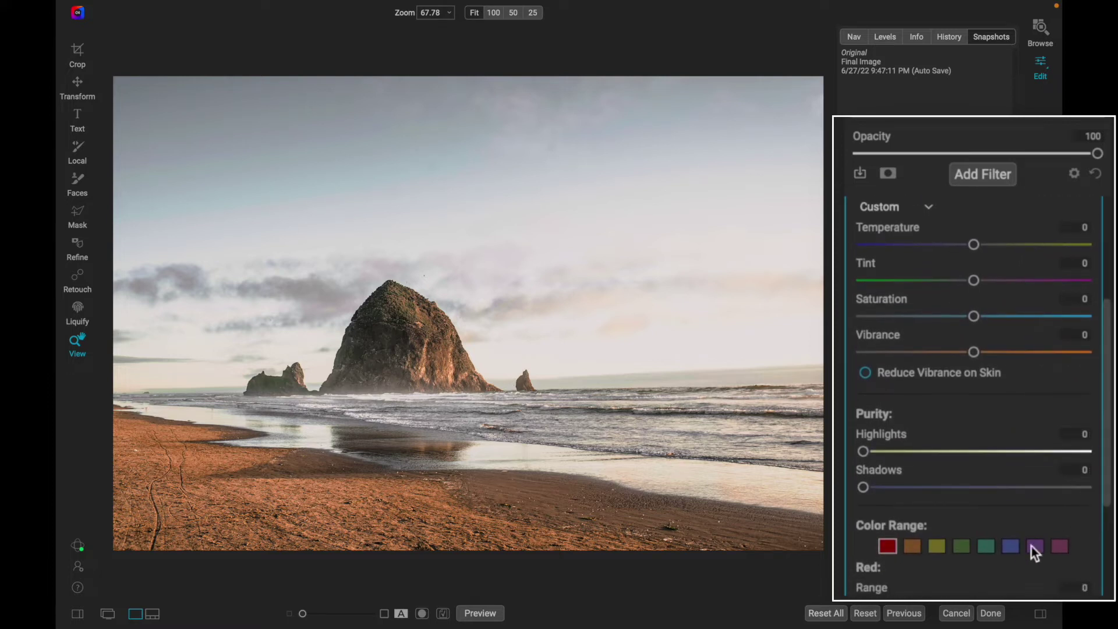
click(985, 546)
drag(1108, 353, 1109, 443)
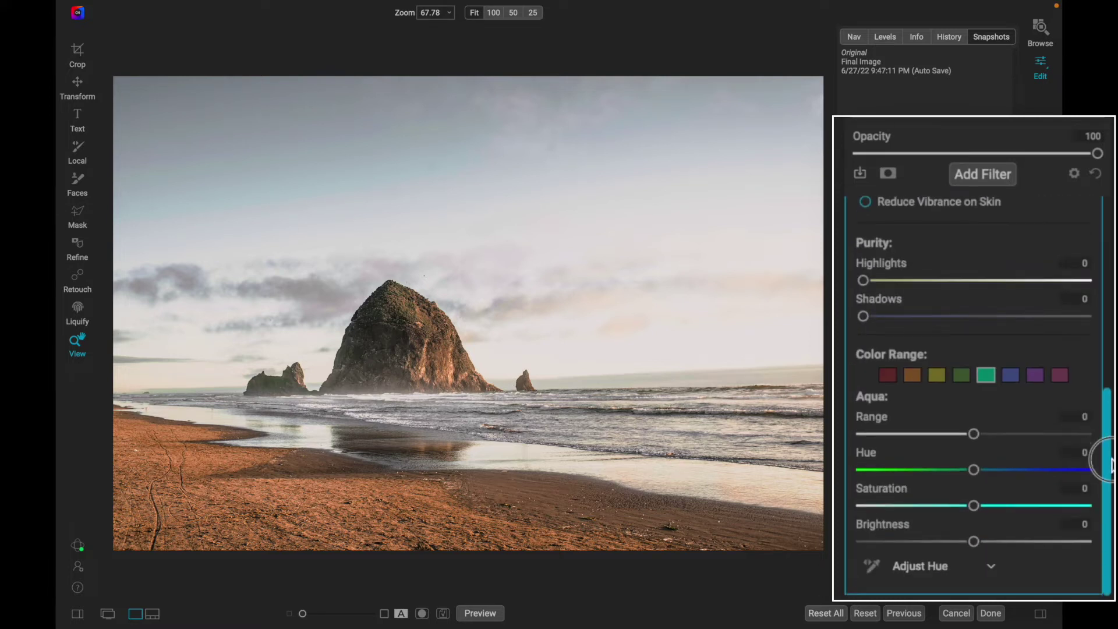
drag(978, 510, 917, 507)
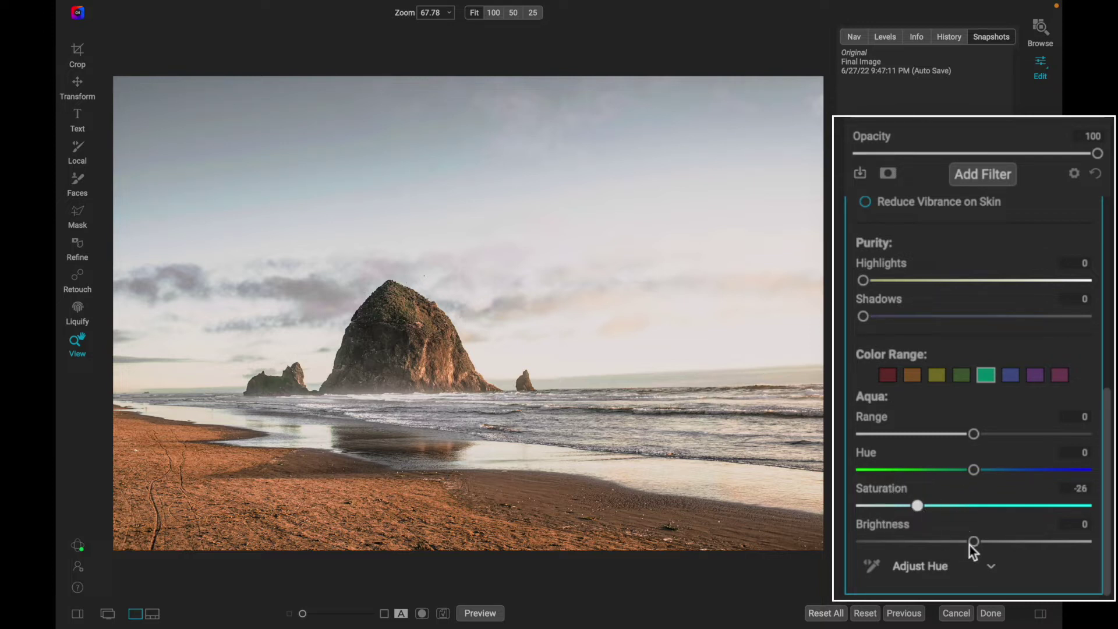
drag(974, 542, 914, 542)
Step: Set blue saturation -20, brightness -20 and range 26, then collapse the Color Enhancer
click(1011, 375)
drag(979, 505, 925, 505)
drag(973, 541, 925, 541)
drag(976, 434, 1030, 442)
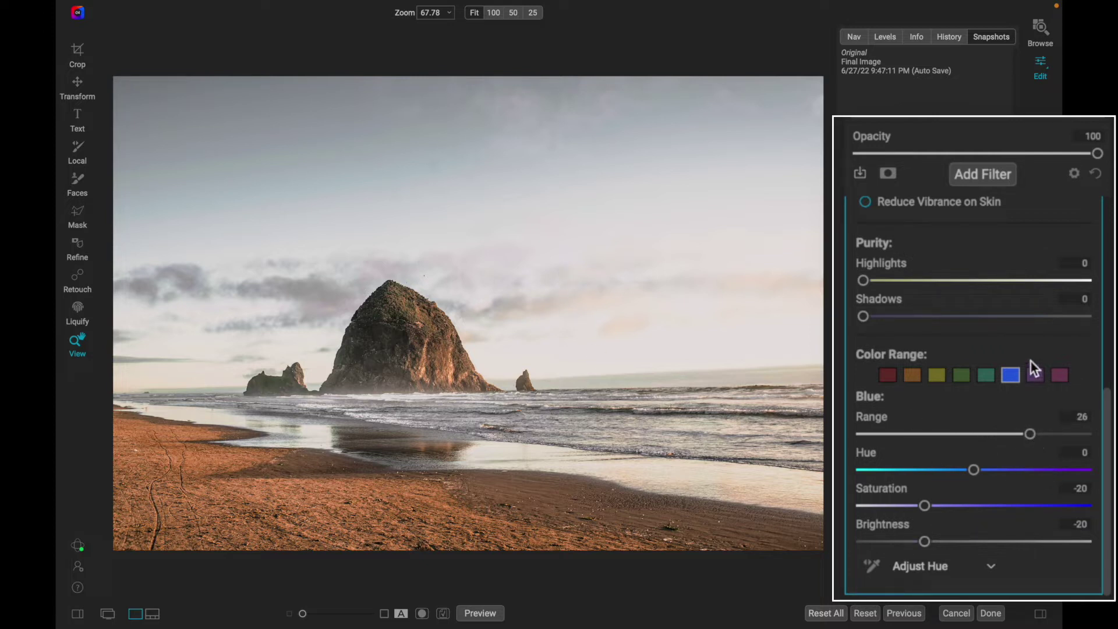
drag(1106, 400, 1105, 216)
click(946, 218)
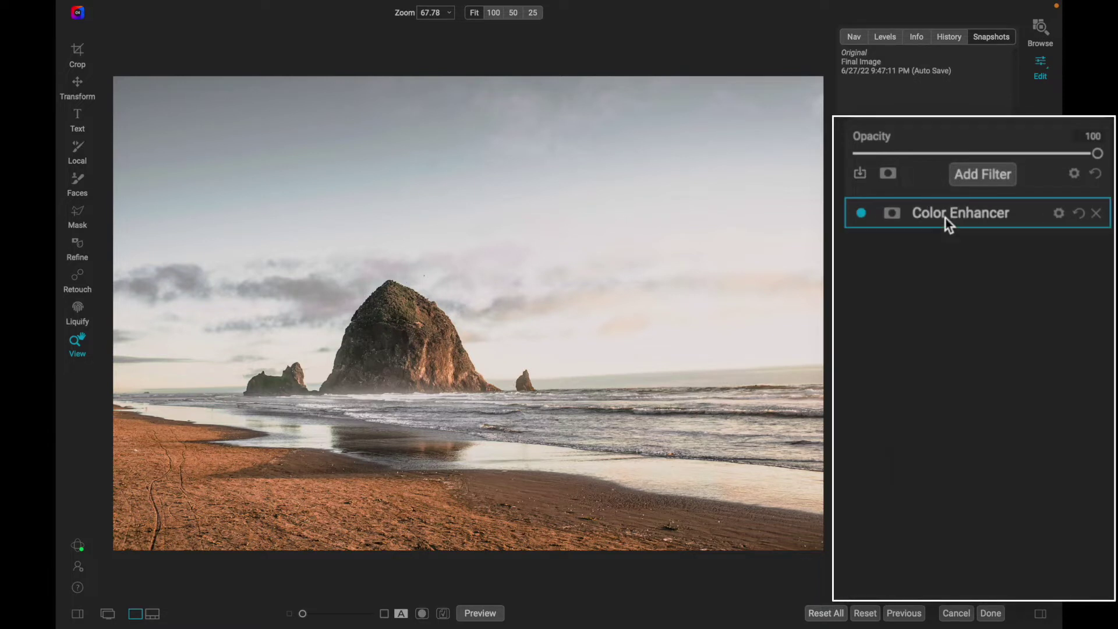
Step: Add a Photo Filter and change its colour from blue to red-pink at hue 10
click(862, 216)
click(932, 313)
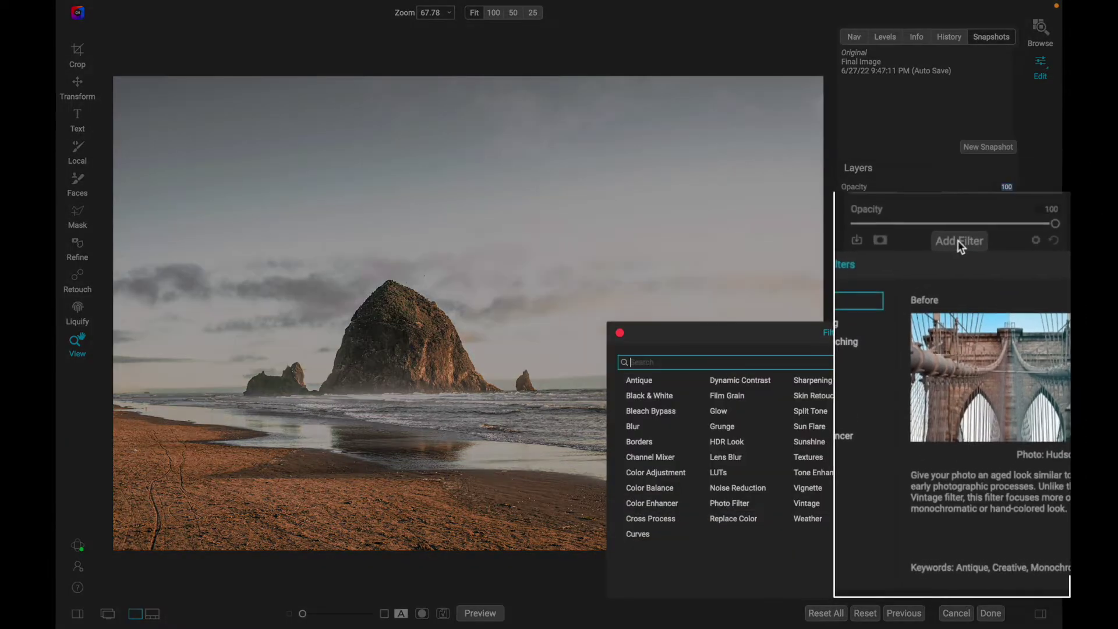
click(732, 504)
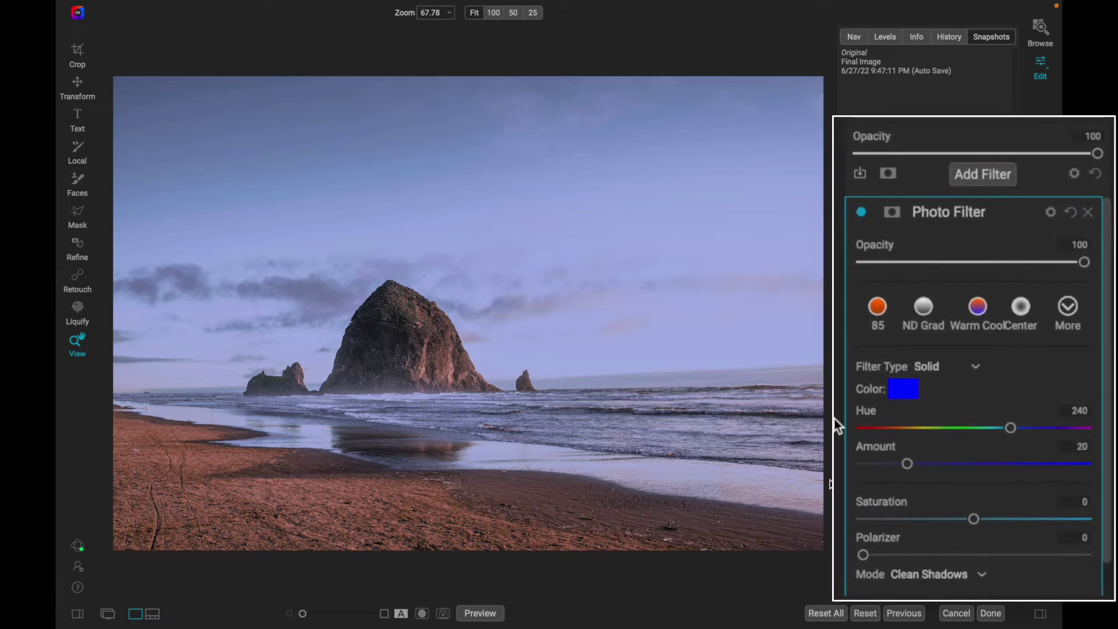
click(903, 389)
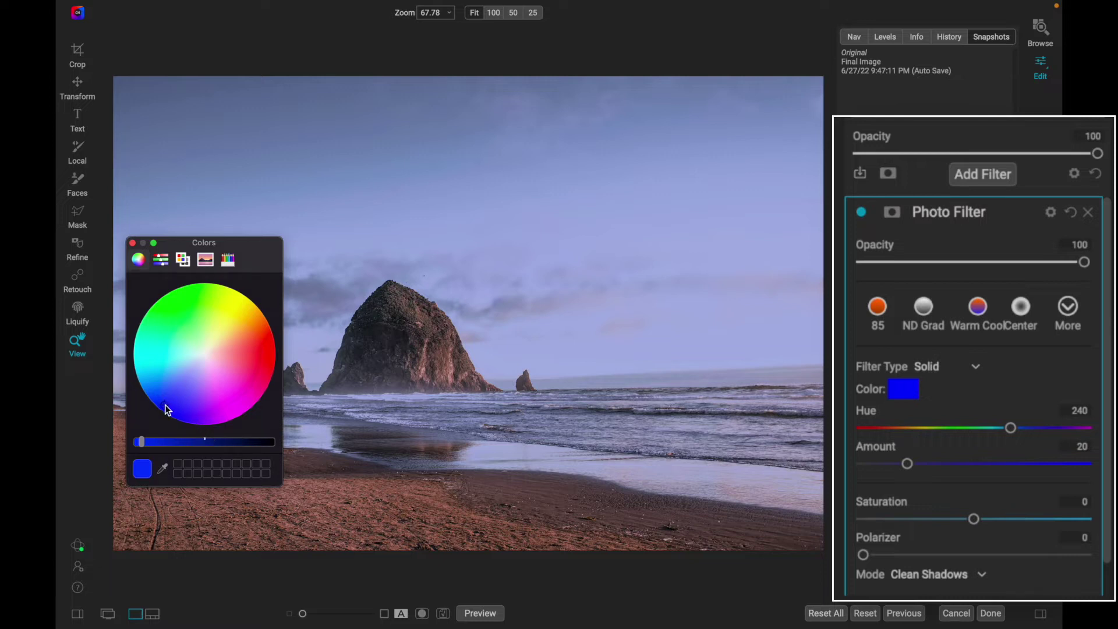
drag(164, 406, 271, 370)
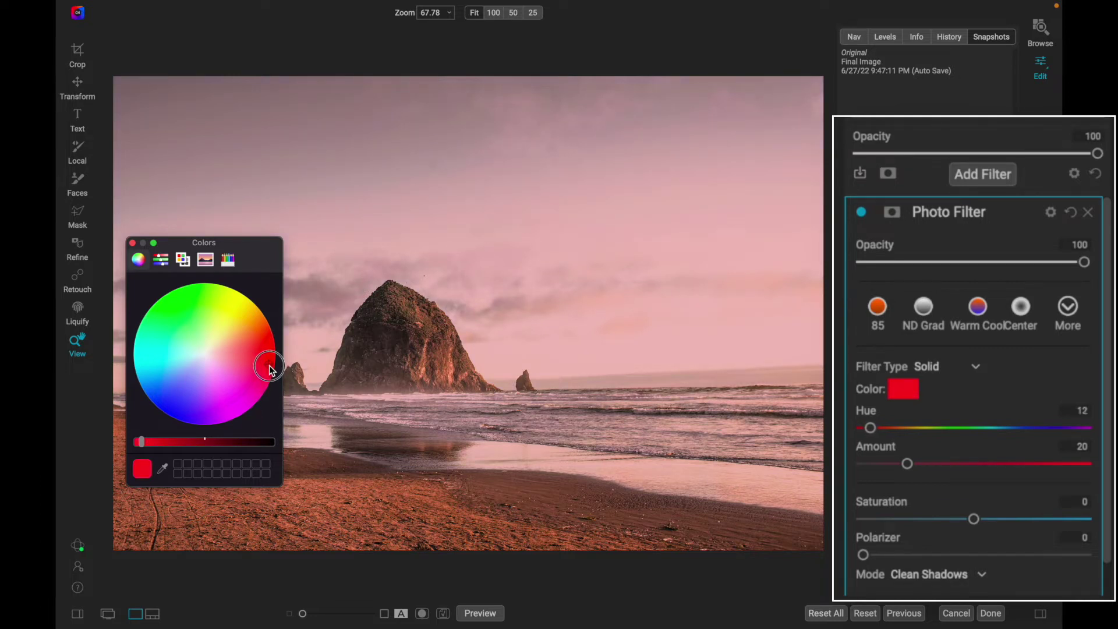
click(132, 243)
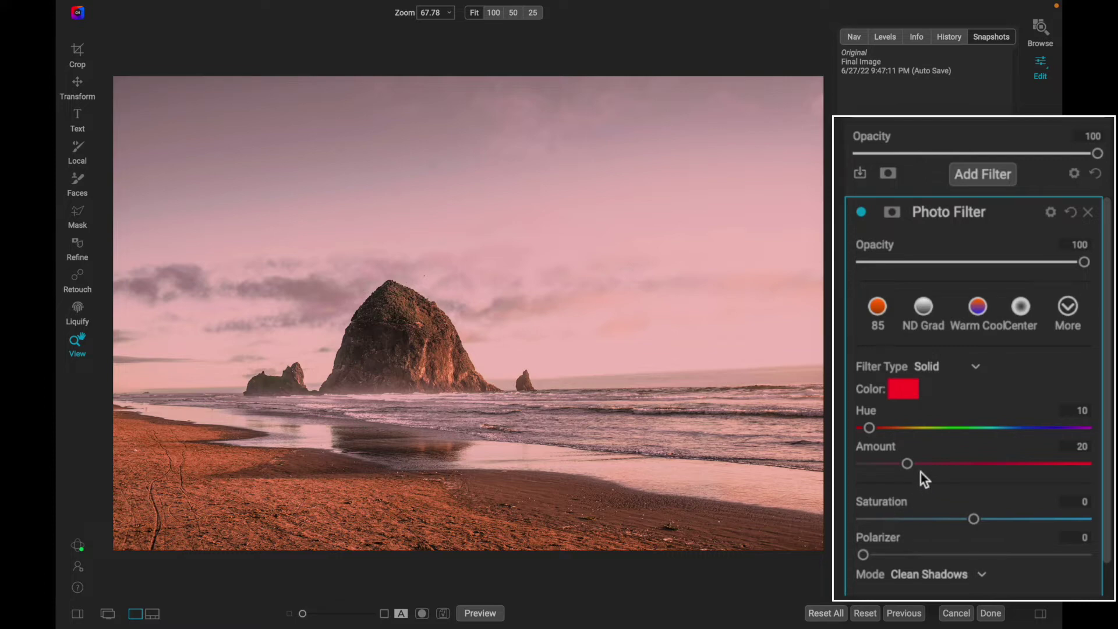
Step: Raise the pink Photo Filter's Amount to 49 and Polarizer to 35
drag(910, 467, 973, 470)
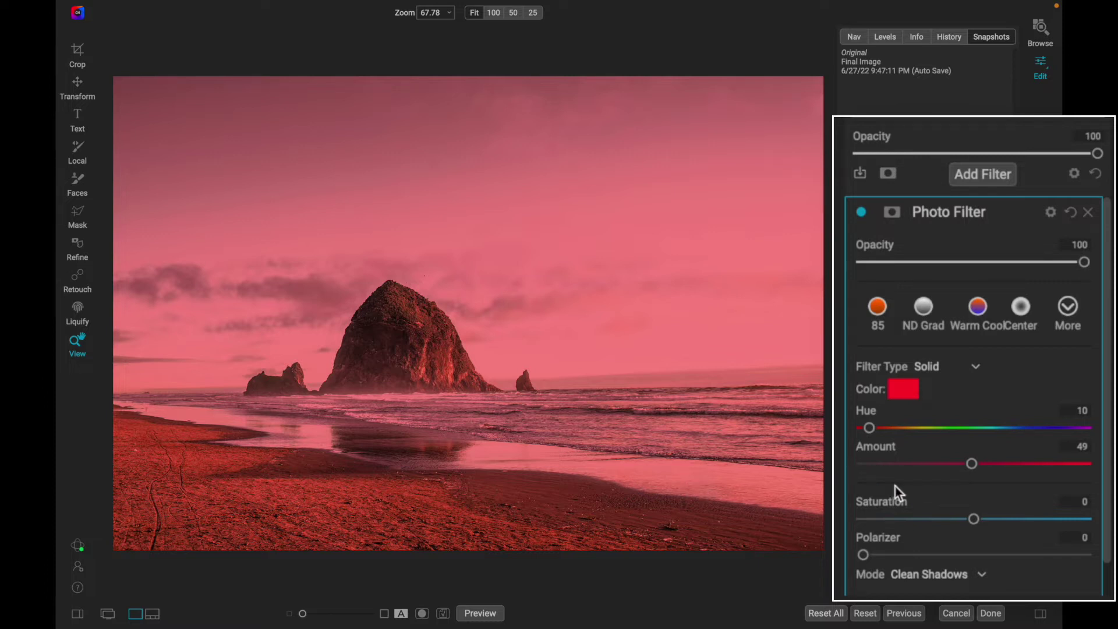
drag(865, 554, 879, 557)
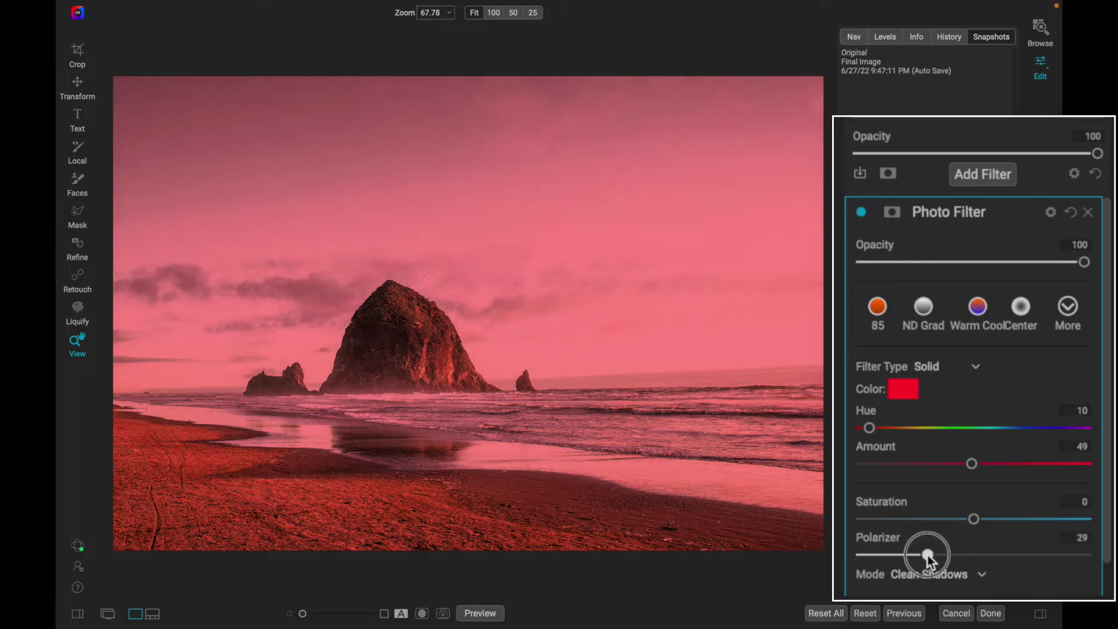
drag(932, 555, 943, 559)
Step: Add an inverted mask and paint the pink filter over the beach, water and horizon
click(894, 212)
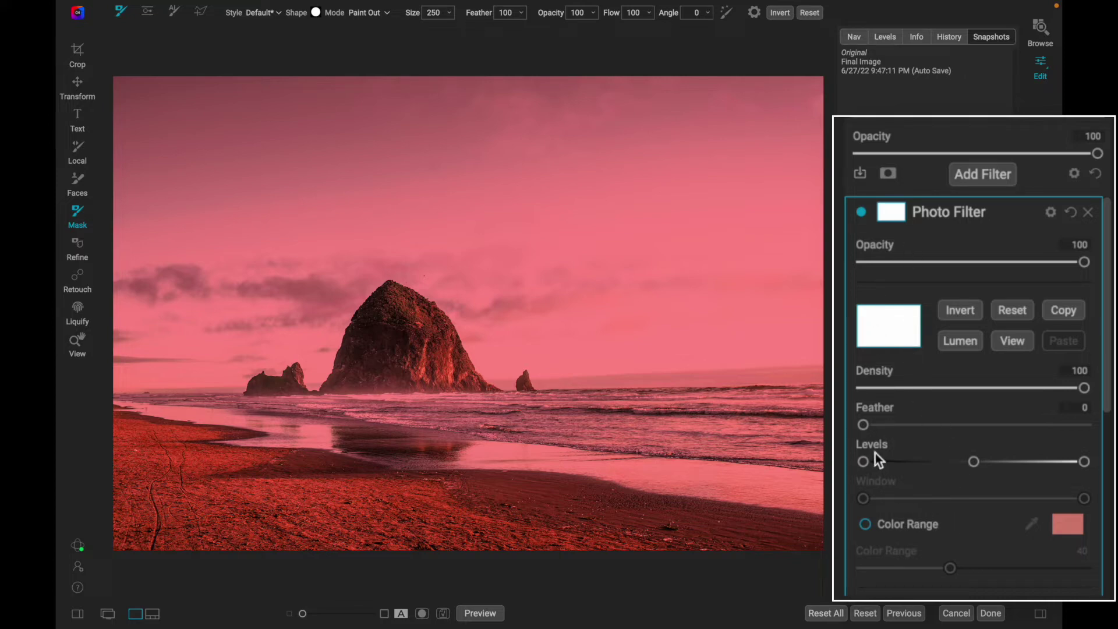
click(968, 315)
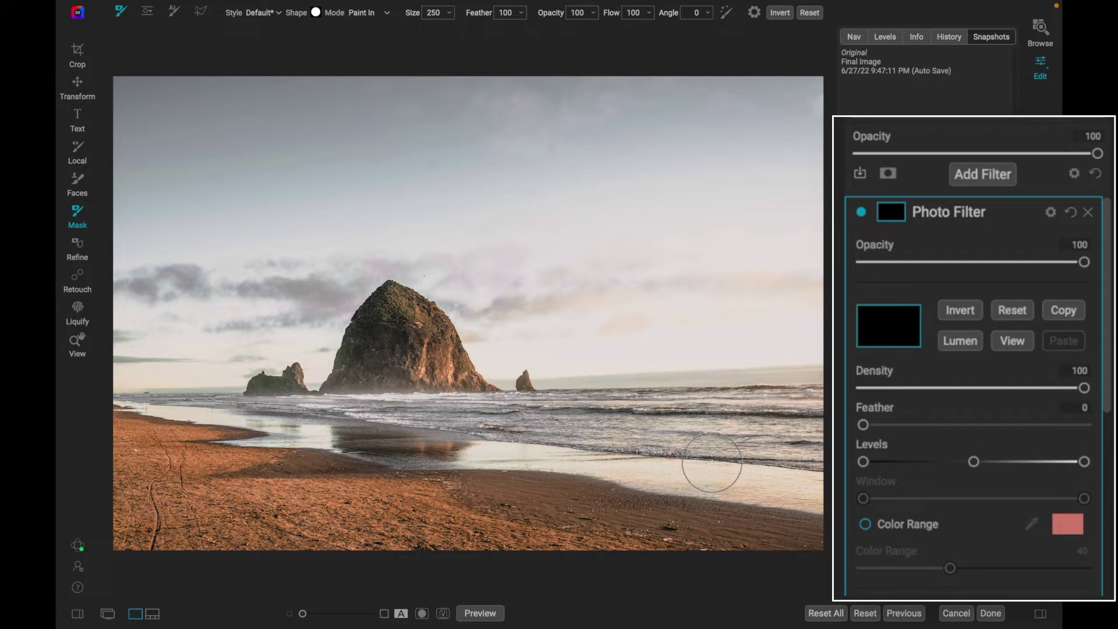
key(bracketright)
key(bracketright)
key(bracketright)
key(bracketright)
key(bracketright)
key(bracketright)
key(bracketright)
key(bracketright)
key(bracketright)
key(bracketright)
key(bracketright)
key(bracketright)
key(bracketright)
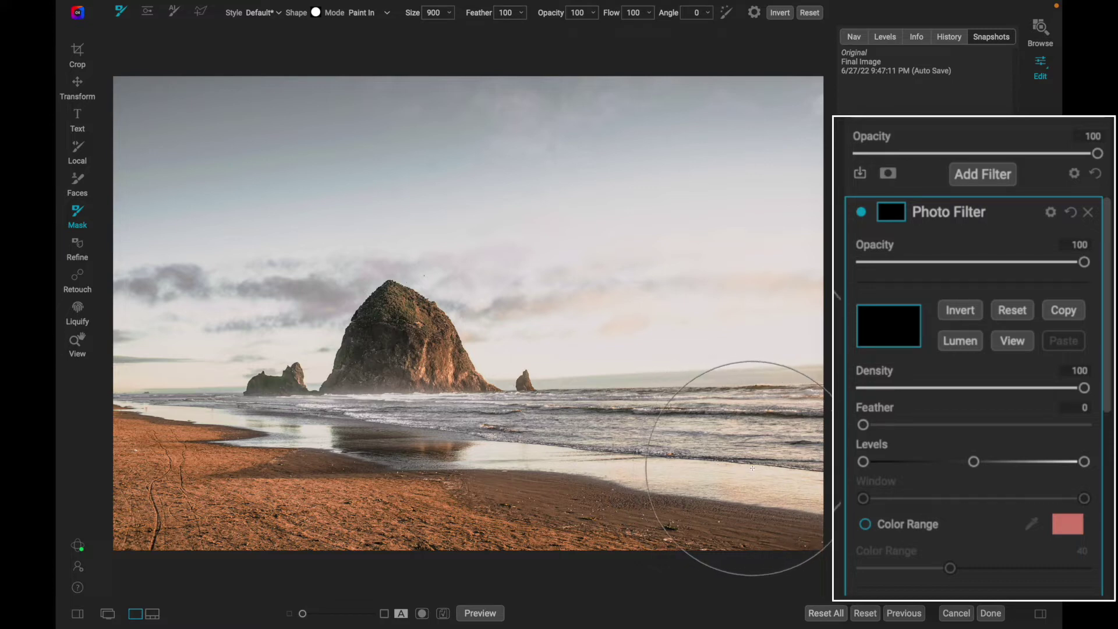
drag(768, 466, 135, 466)
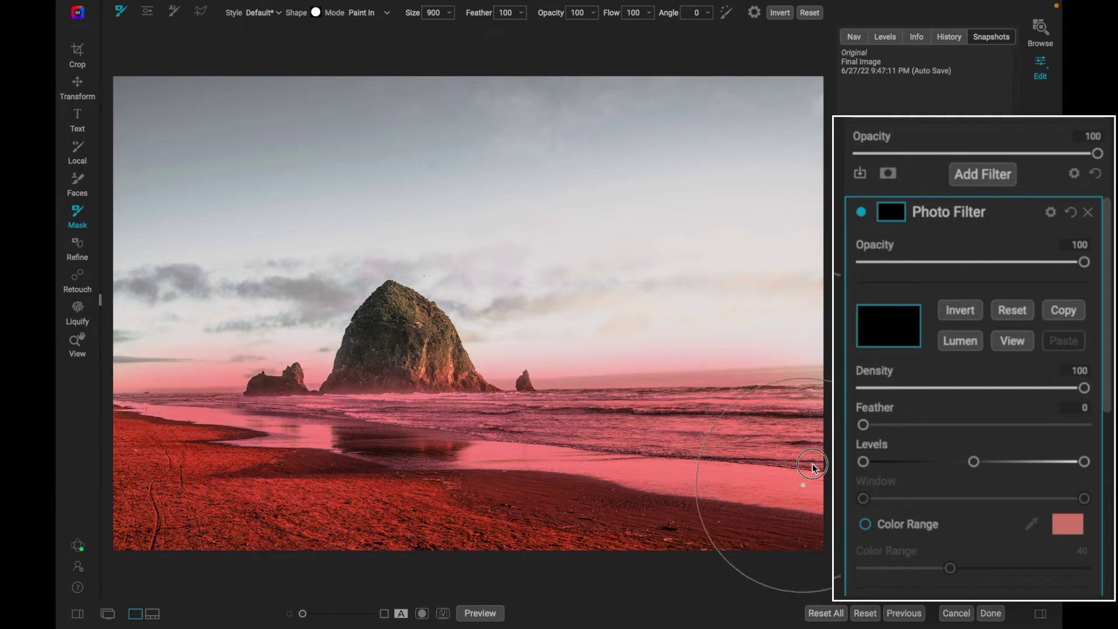
mouse_move(252, 440)
mouse_down()
mouse_move(167, 468)
mouse_move(380, 484)
mouse_move(759, 470)
mouse_move(817, 457)
mouse_move(435, 424)
mouse_move(131, 435)
mouse_move(622, 461)
mouse_move(809, 450)
mouse_move(724, 432)
mouse_up()
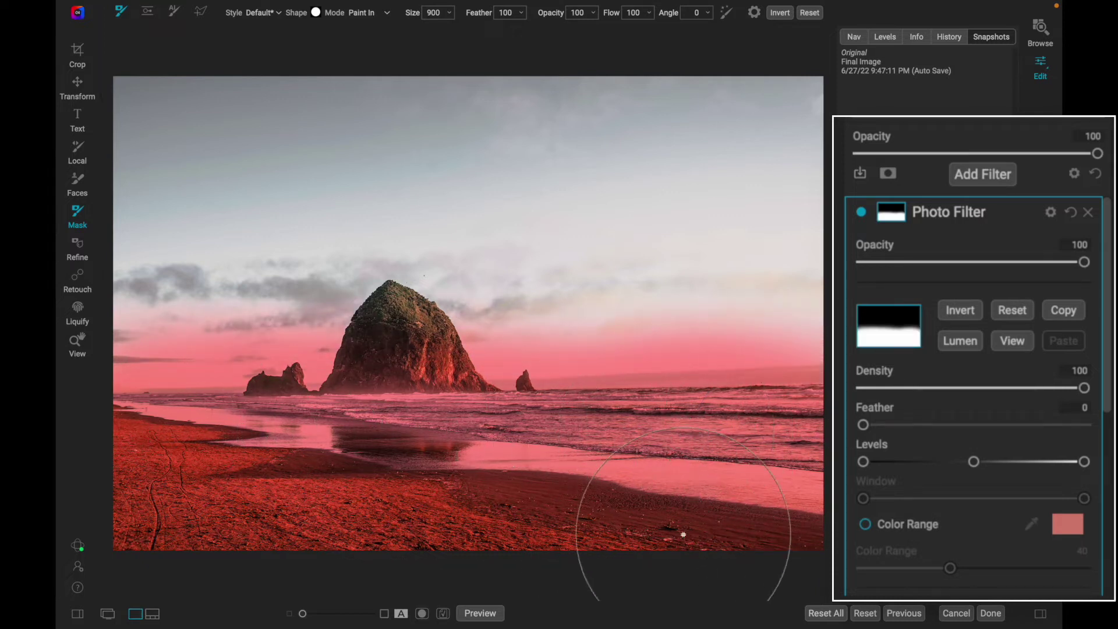
Step: Paint a partial pink tint over the upper sky with a large, low-opacity brush
key(bracketleft)
key(bracketright)
key(bracketright)
key(bracketright)
key(bracketright)
key(bracketright)
key(bracketright)
key(bracketright)
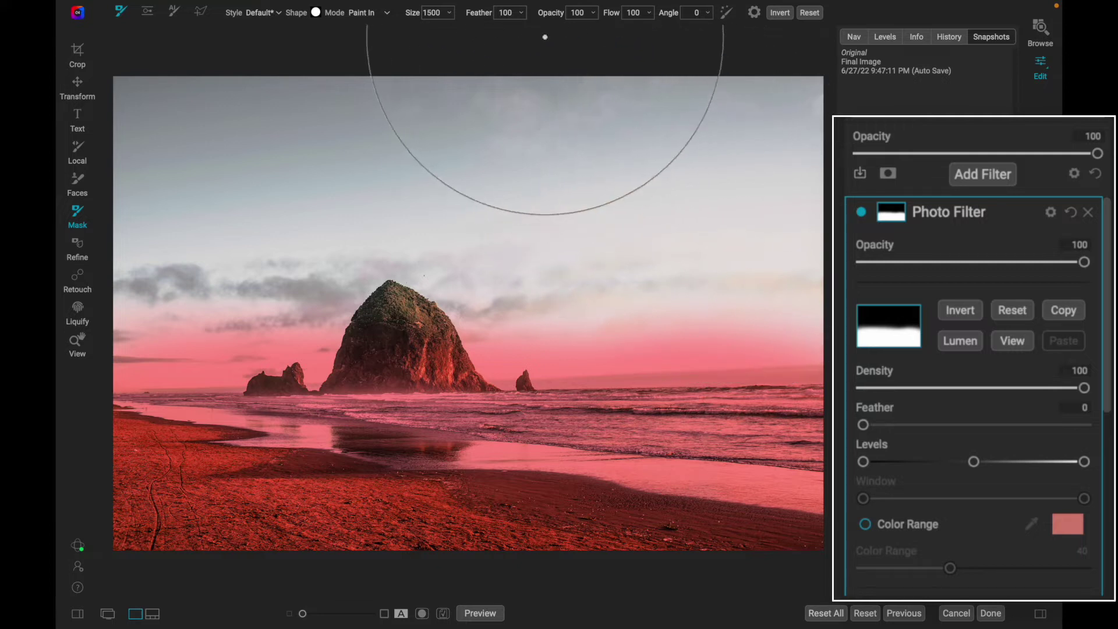
mouse_move(544, 12)
mouse_down()
mouse_move(495, 27)
mouse_move(505, 29)
mouse_up()
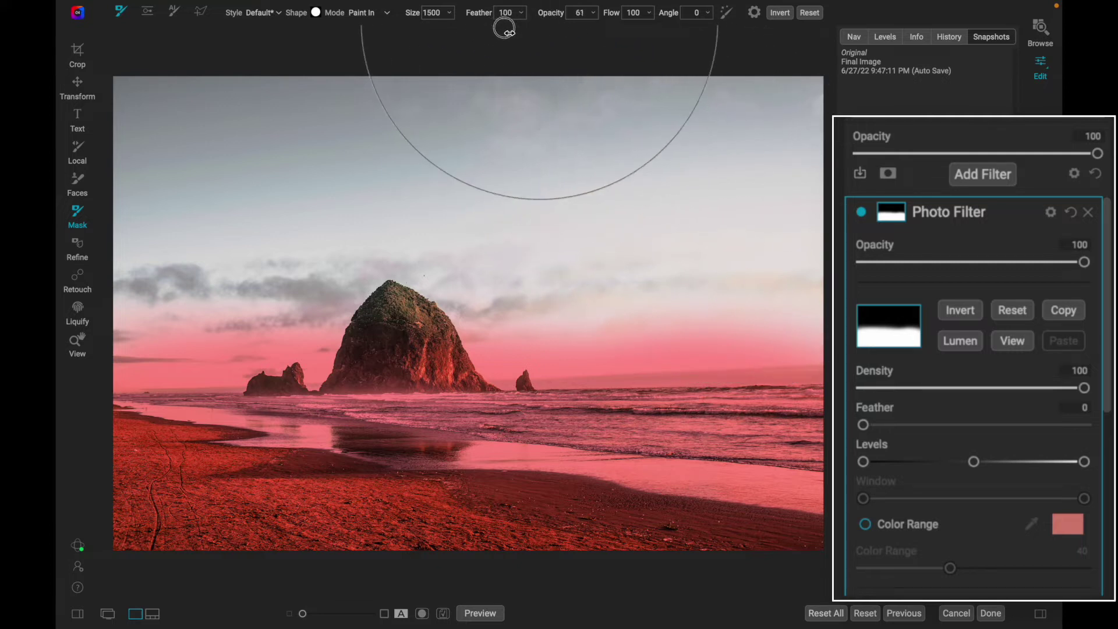
drag(749, 190, 161, 187)
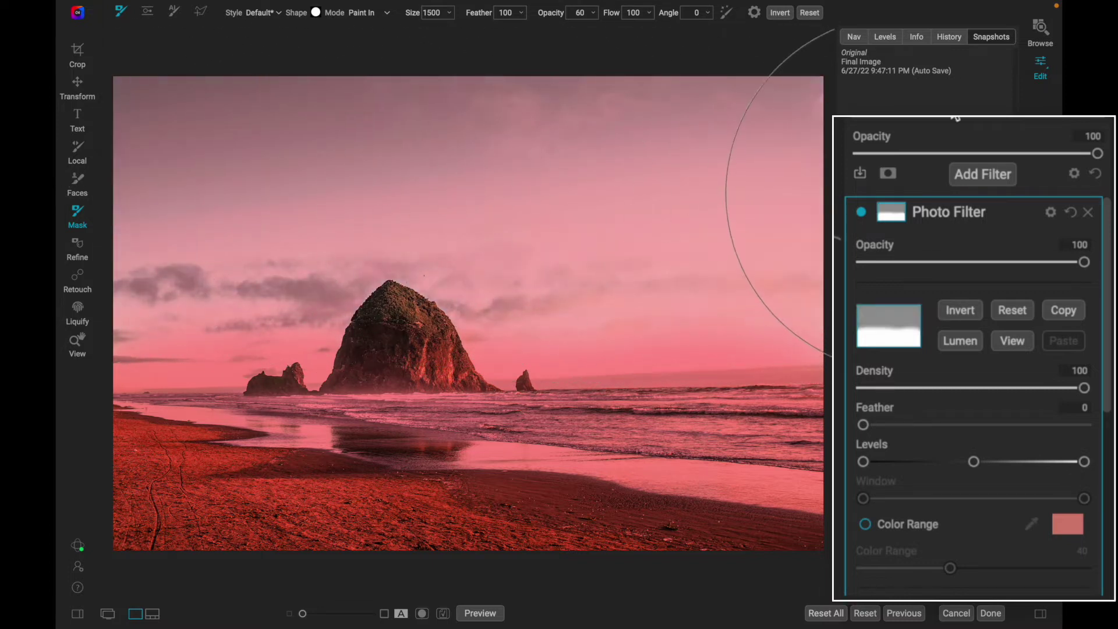
Step: Shrink the brush to 300, then set filter opacity 74 and mask feather 51
key(bracketleft)
key(bracketleft)
key(bracketleft)
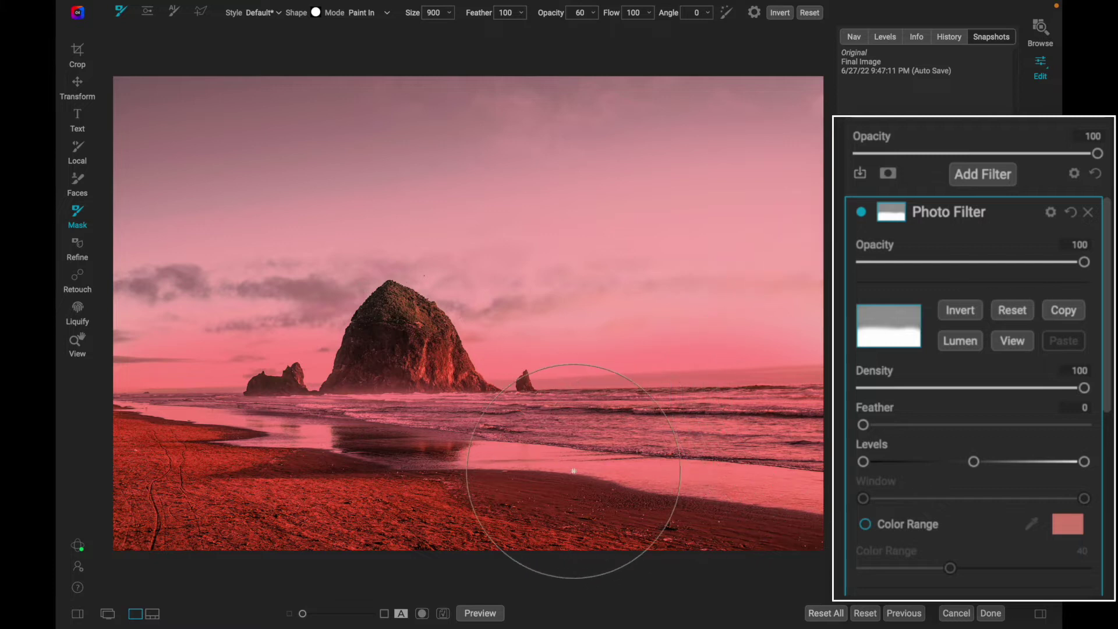
key(bracketleft)
key(bracketleft)
key(bracketleft)
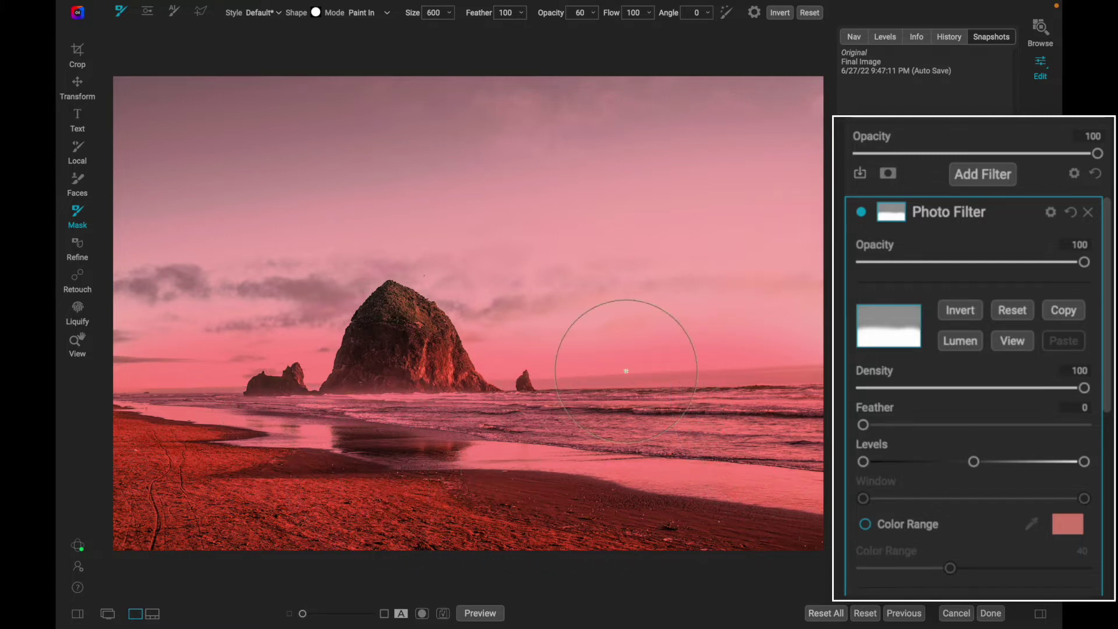
key(bracketleft)
key(bracketleft)
key(bracketleft)
drag(1084, 263, 1027, 271)
drag(866, 427, 982, 428)
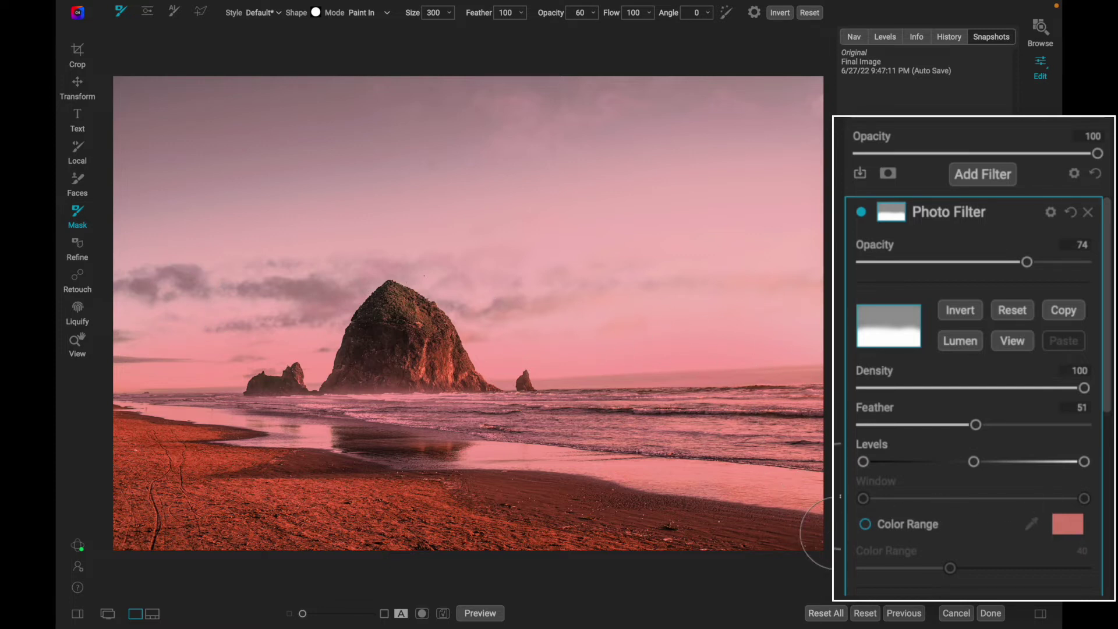
Step: Add a second Photo Filter coloured orange at hue 32 with amount 53
click(944, 211)
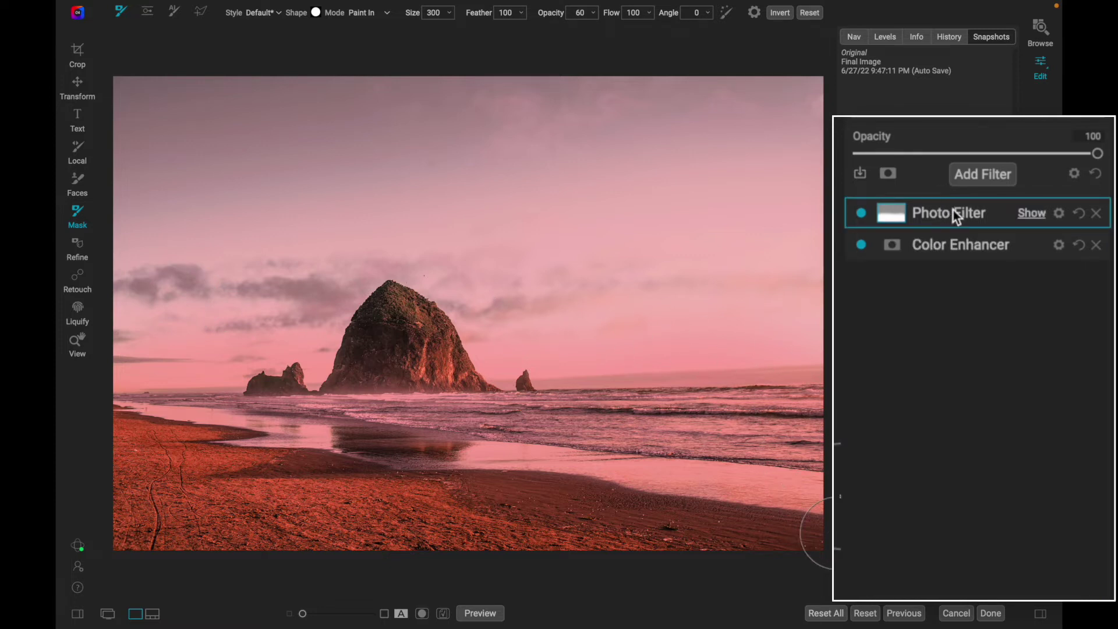
click(966, 181)
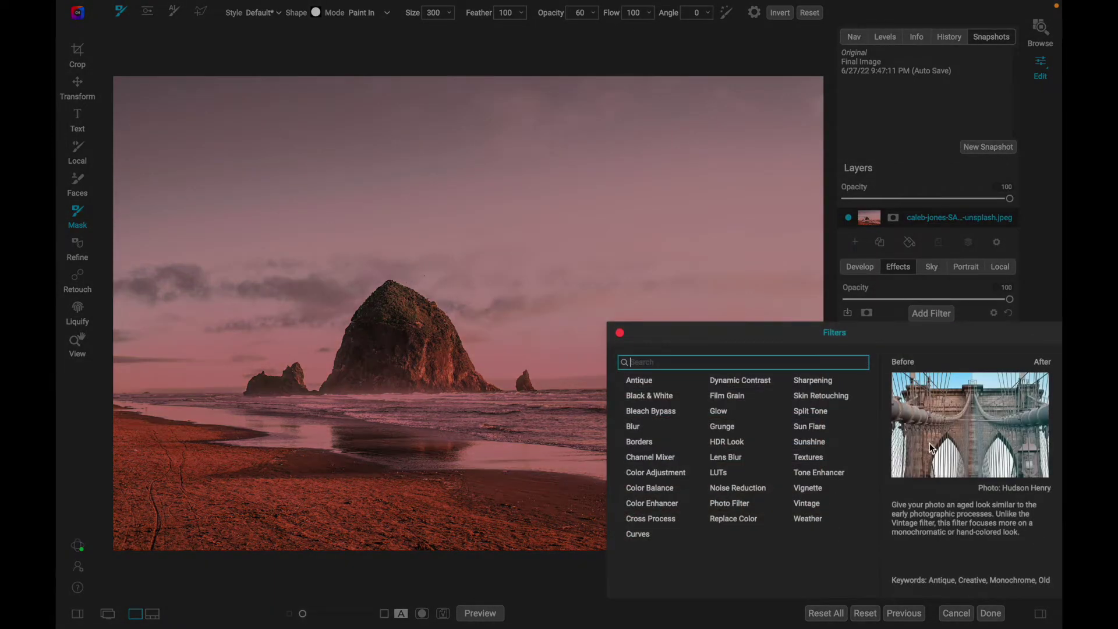
click(727, 505)
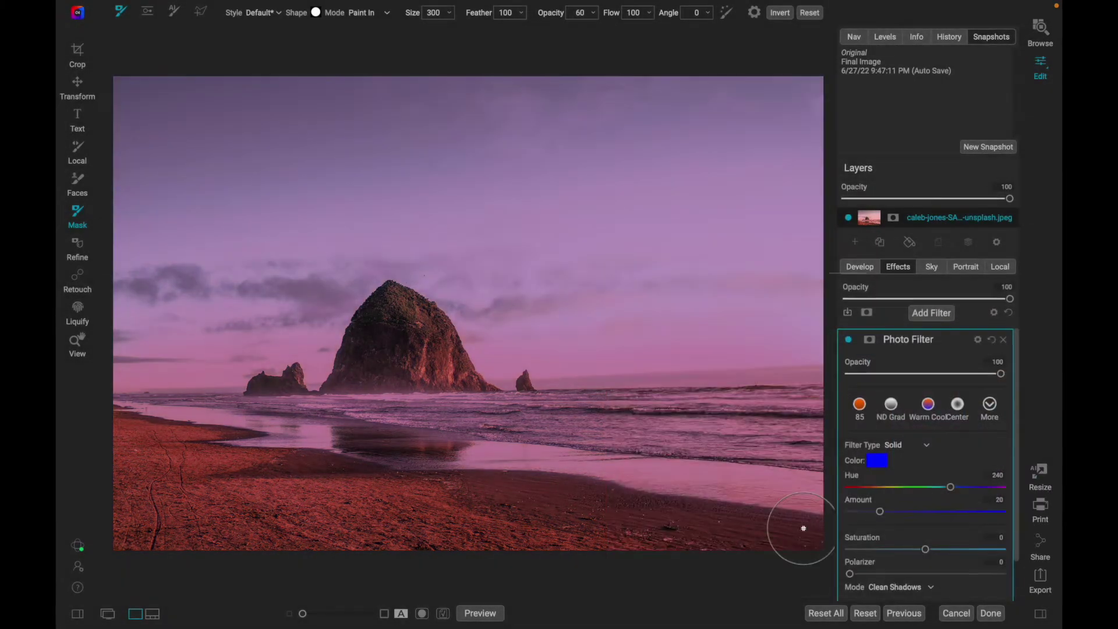
click(877, 460)
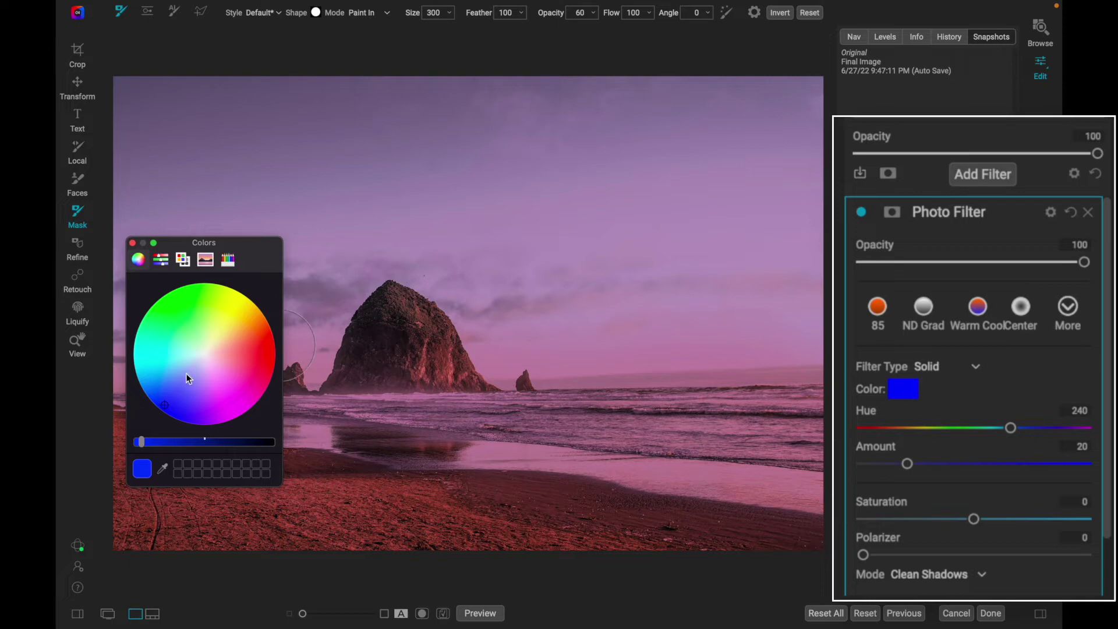
mouse_move(170, 410)
mouse_down()
mouse_move(252, 362)
mouse_move(262, 333)
mouse_up()
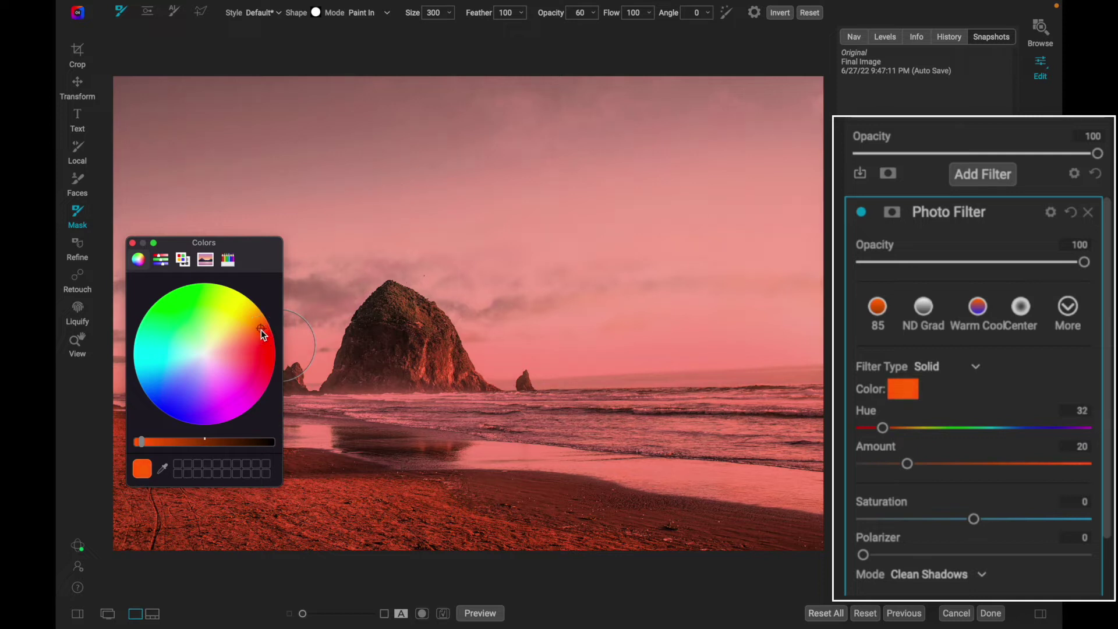
click(133, 243)
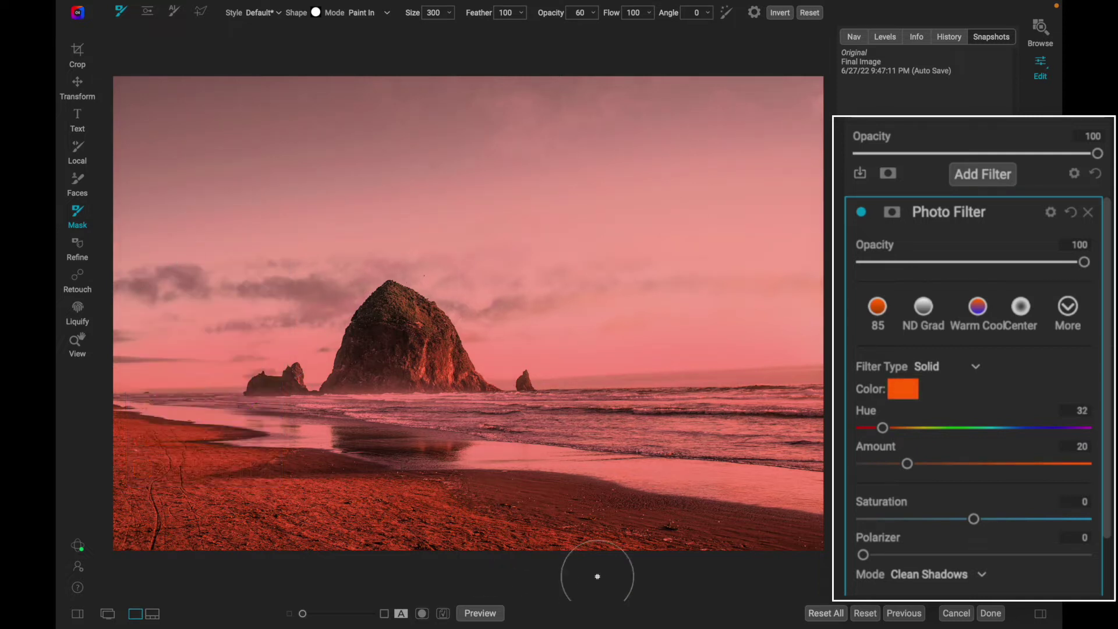
drag(907, 466, 981, 468)
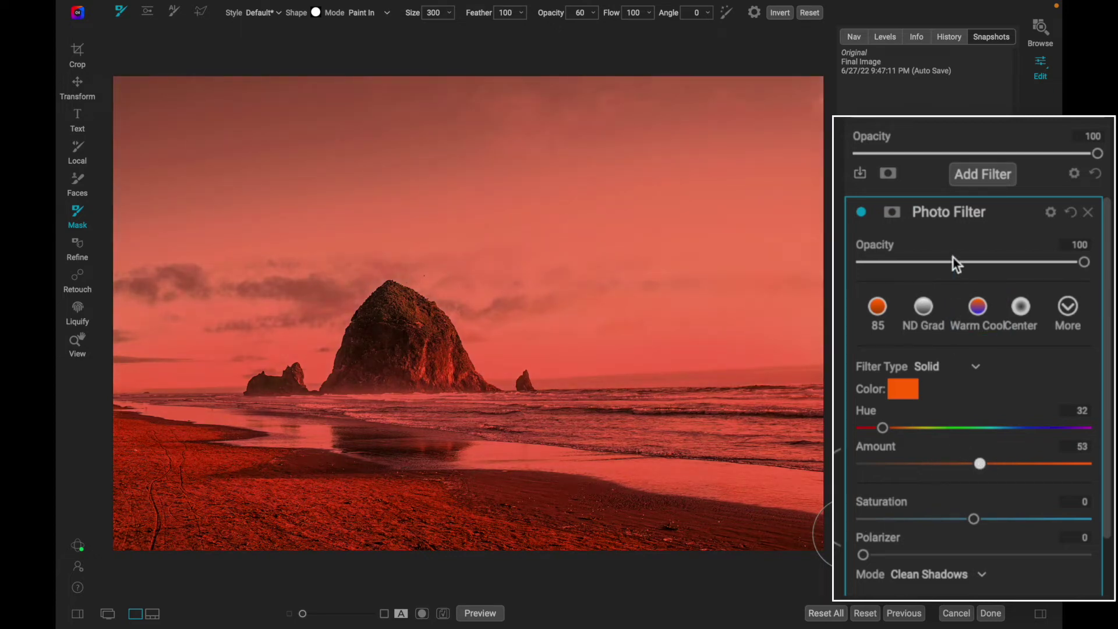
Step: Copy the pink filter's mask onto the orange Photo Filter
click(998, 215)
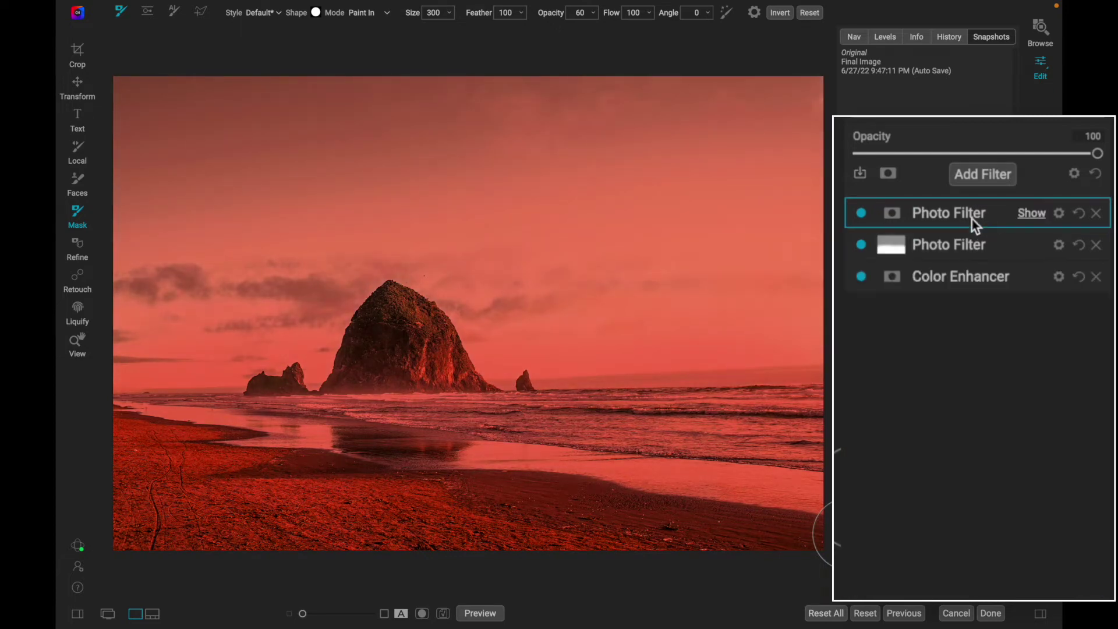
click(889, 243)
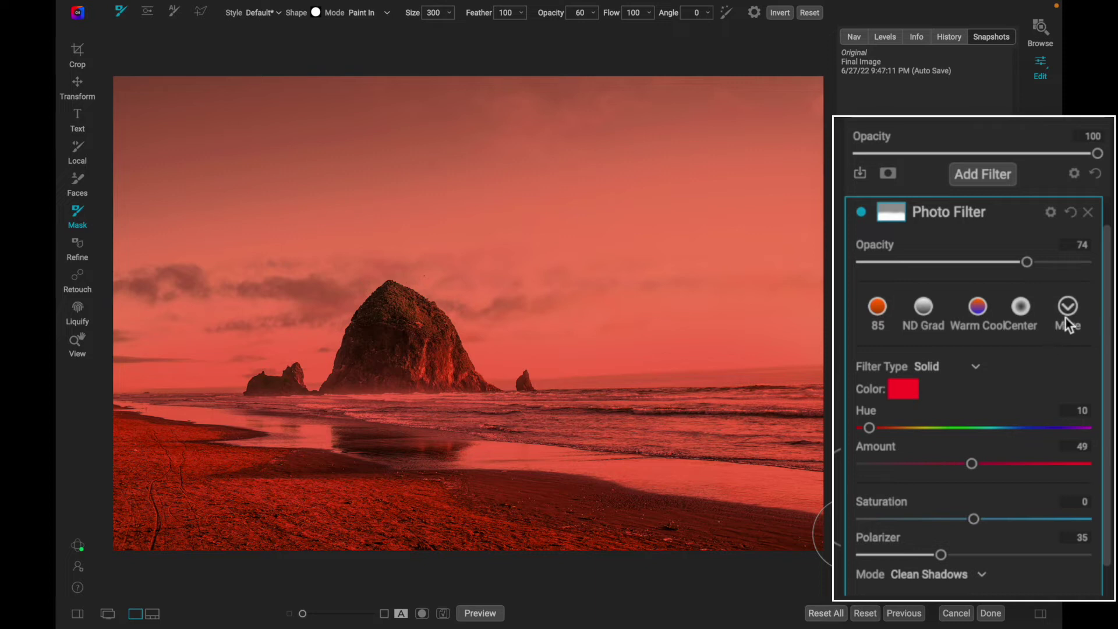
click(886, 218)
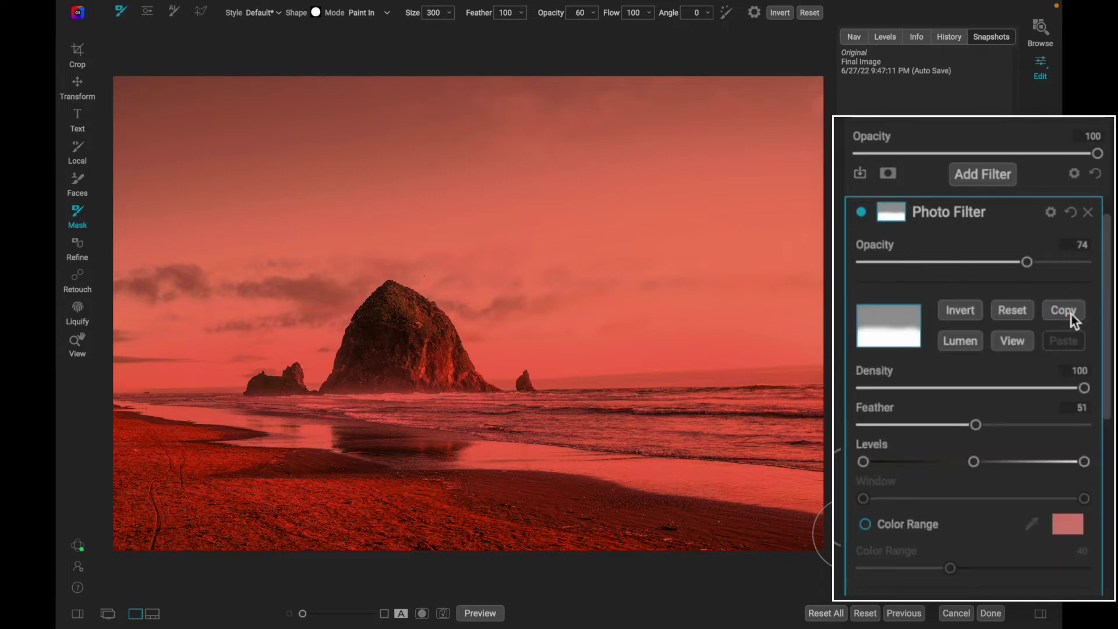
scroll(911, 222, up, 1)
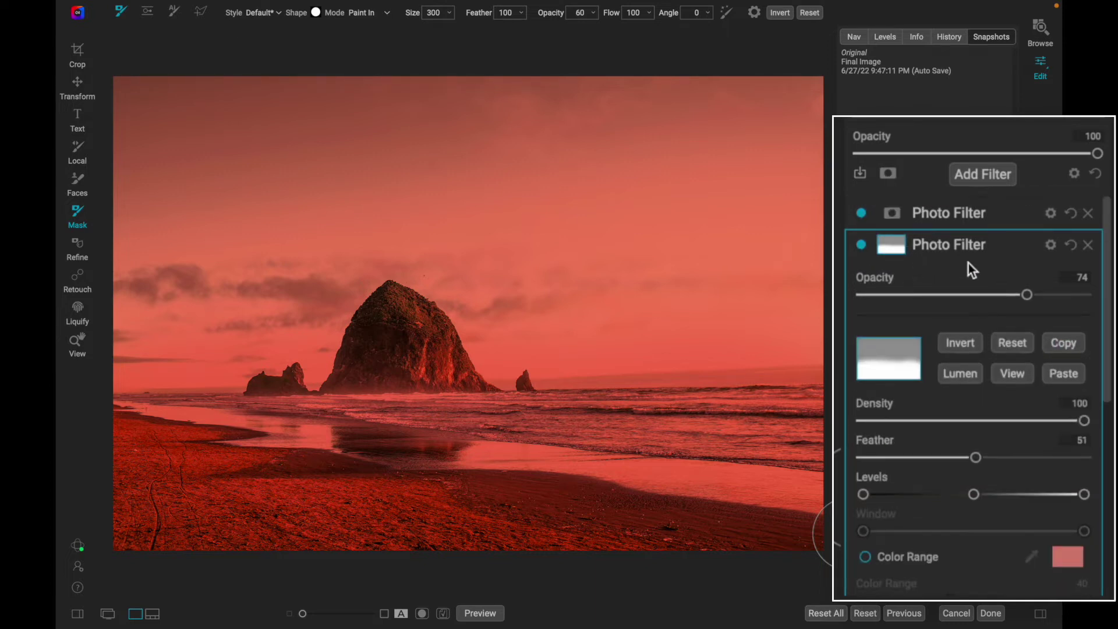
click(899, 221)
scroll(932, 319, down, 4)
scroll(966, 346, up, 4)
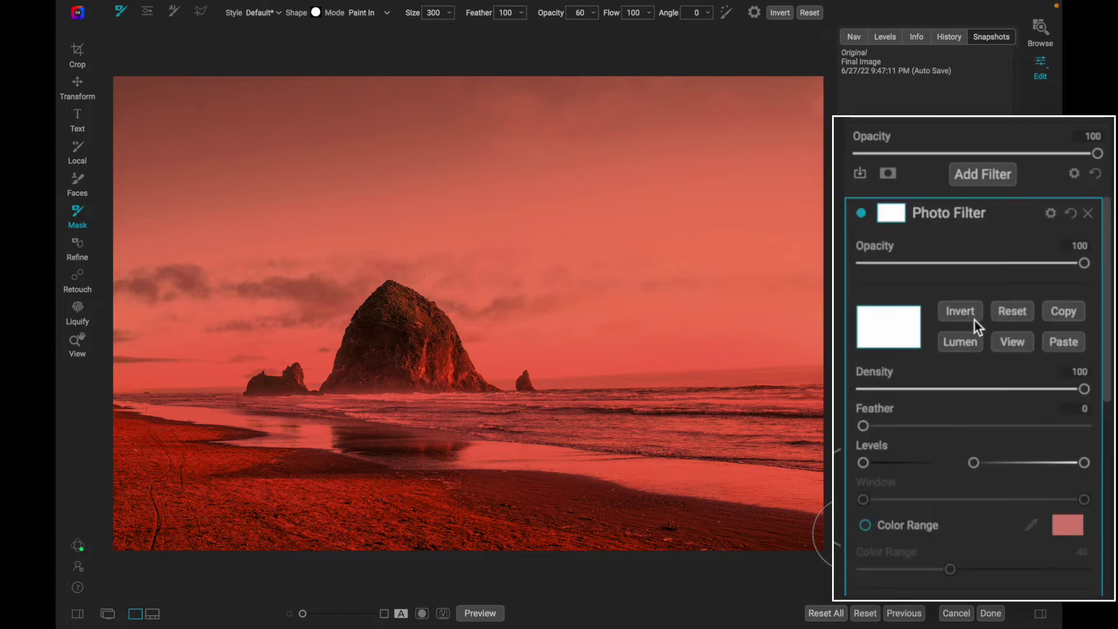
click(1064, 343)
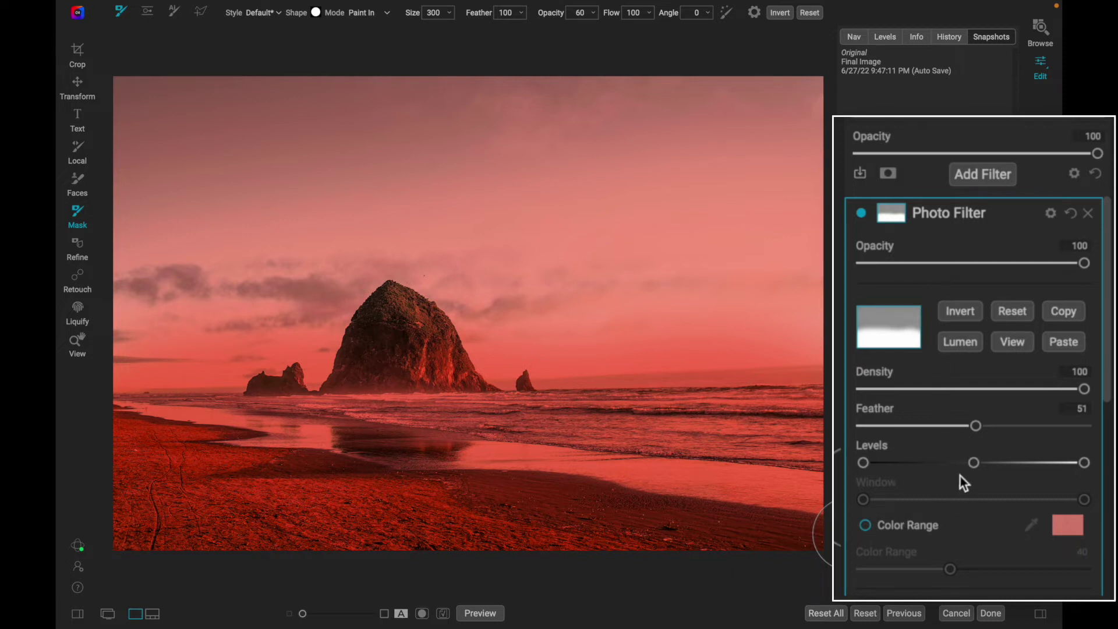
scroll(961, 466, down, 5)
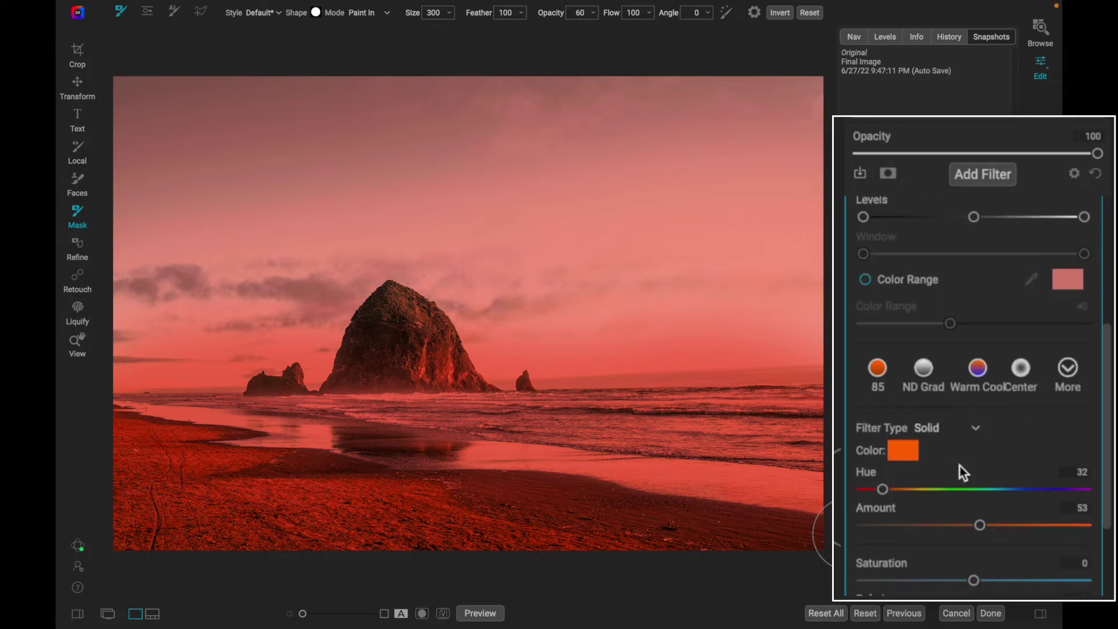
scroll(978, 454, up, 5)
Step: Lower the orange filter's opacity to 33 and review the pink filter's settings
drag(1086, 264, 938, 267)
click(953, 215)
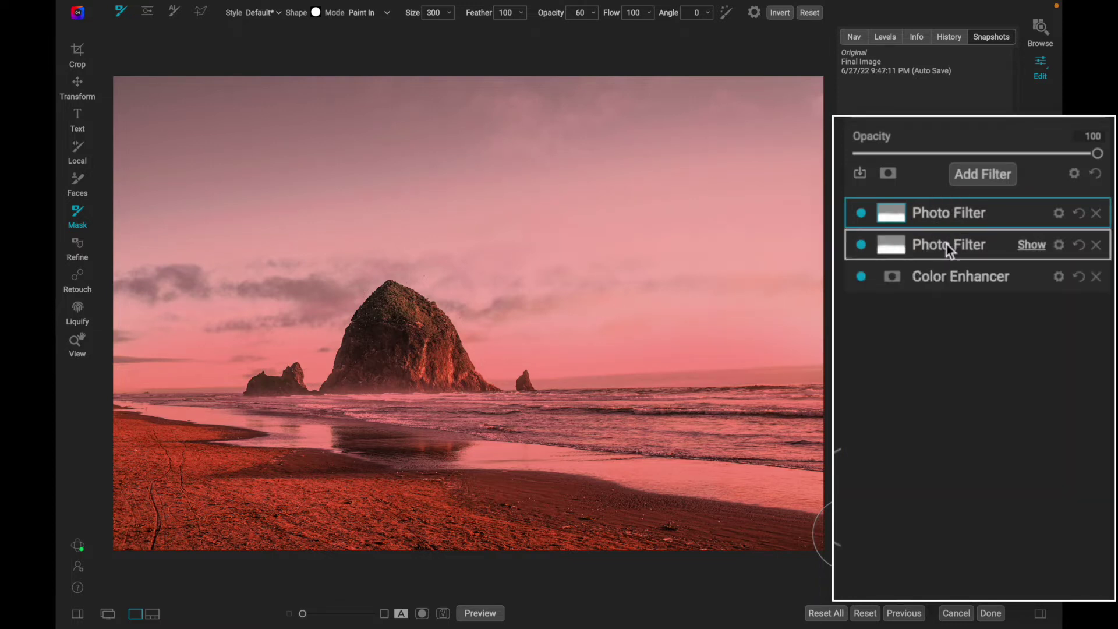
click(946, 244)
scroll(936, 249, down, 3)
scroll(961, 254, up, 3)
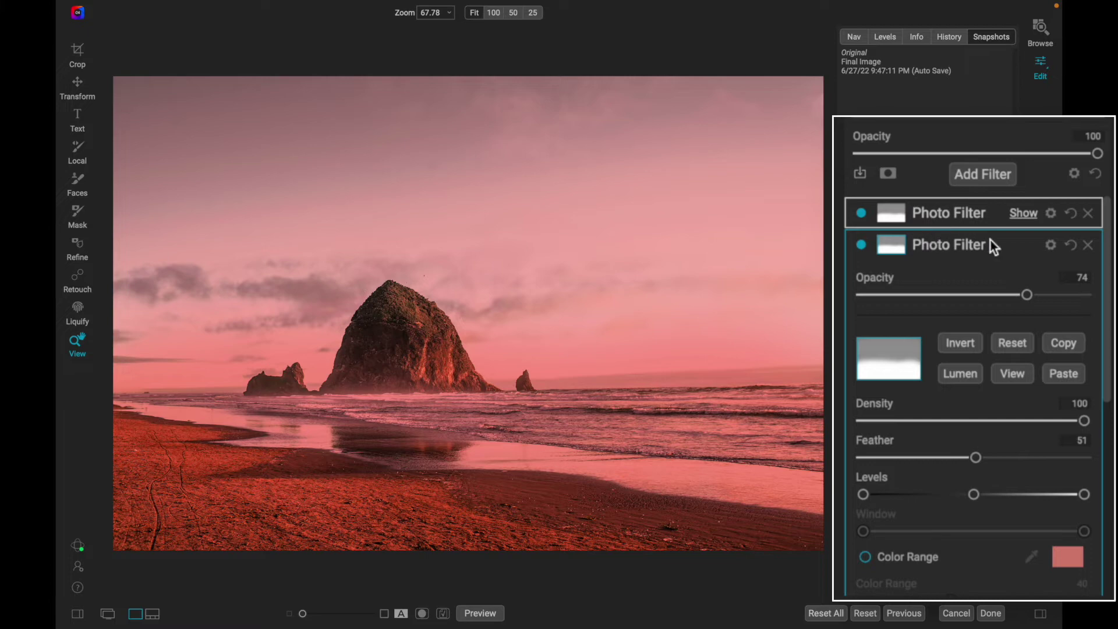
scroll(998, 245, down, 6)
scroll(1022, 250, up, 6)
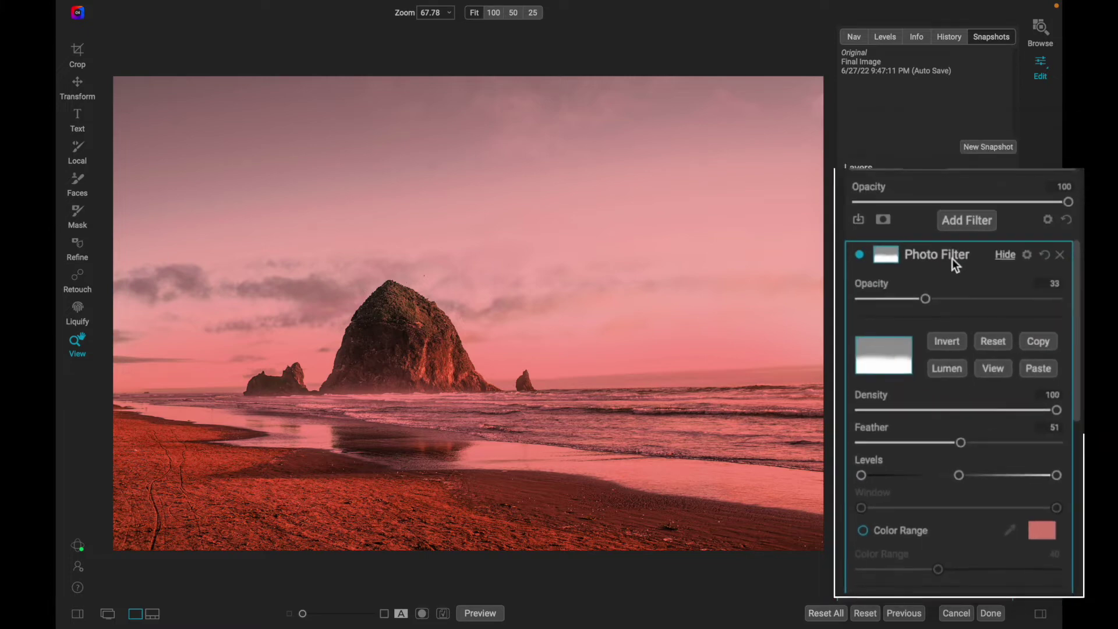
Step: Add a third Photo Filter with a yellow tint (hue 53), opacity 15 and Amount 57, then toggle it to compare
click(917, 341)
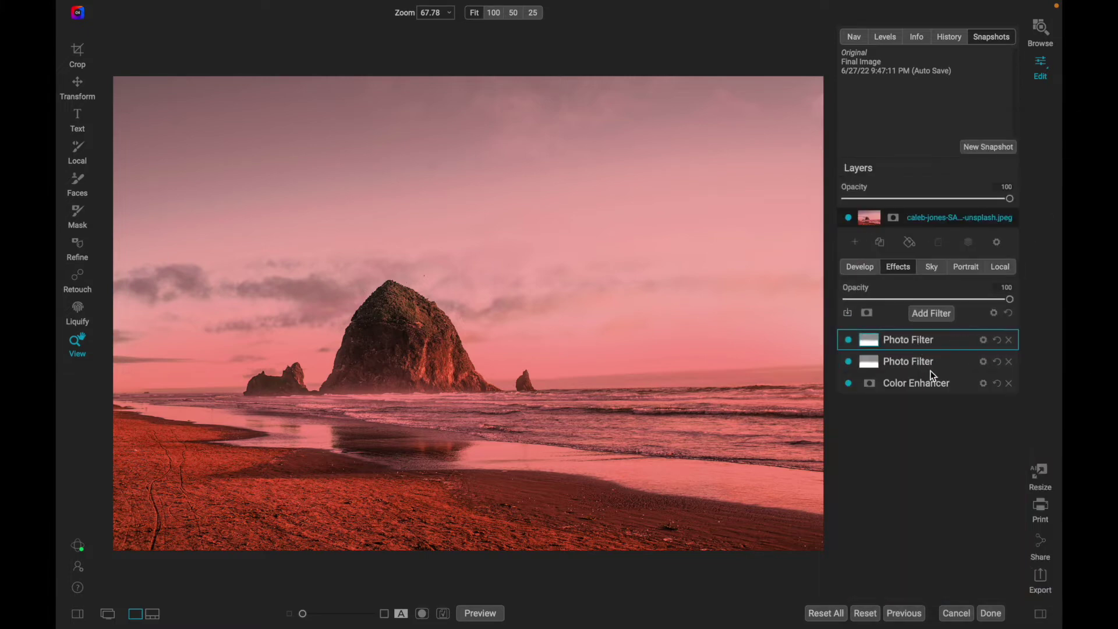
click(944, 314)
click(723, 501)
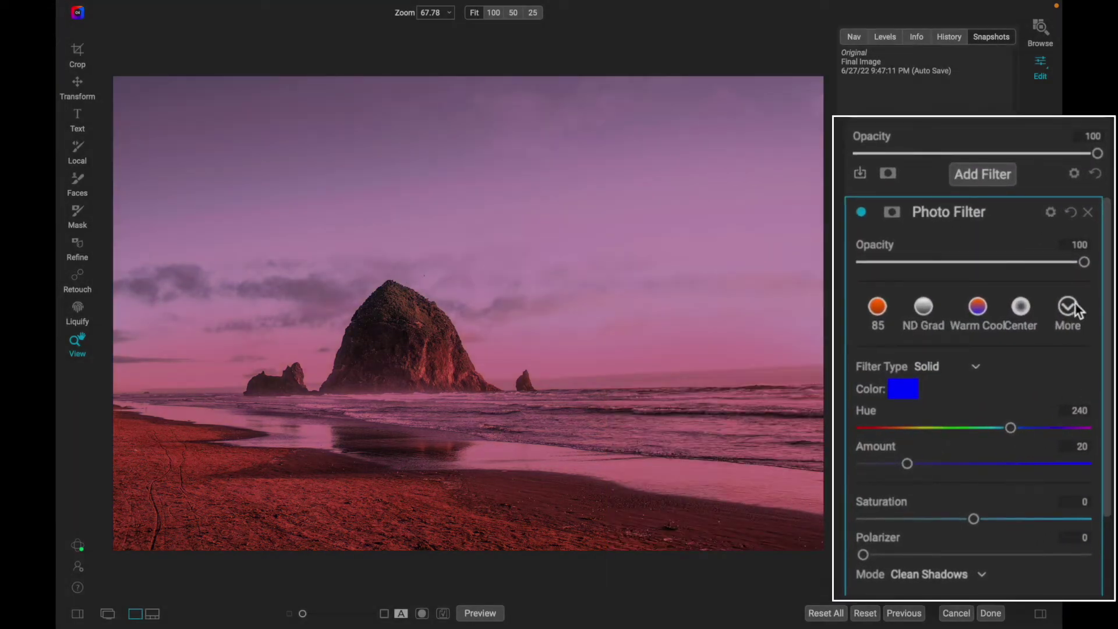
drag(1085, 262, 897, 265)
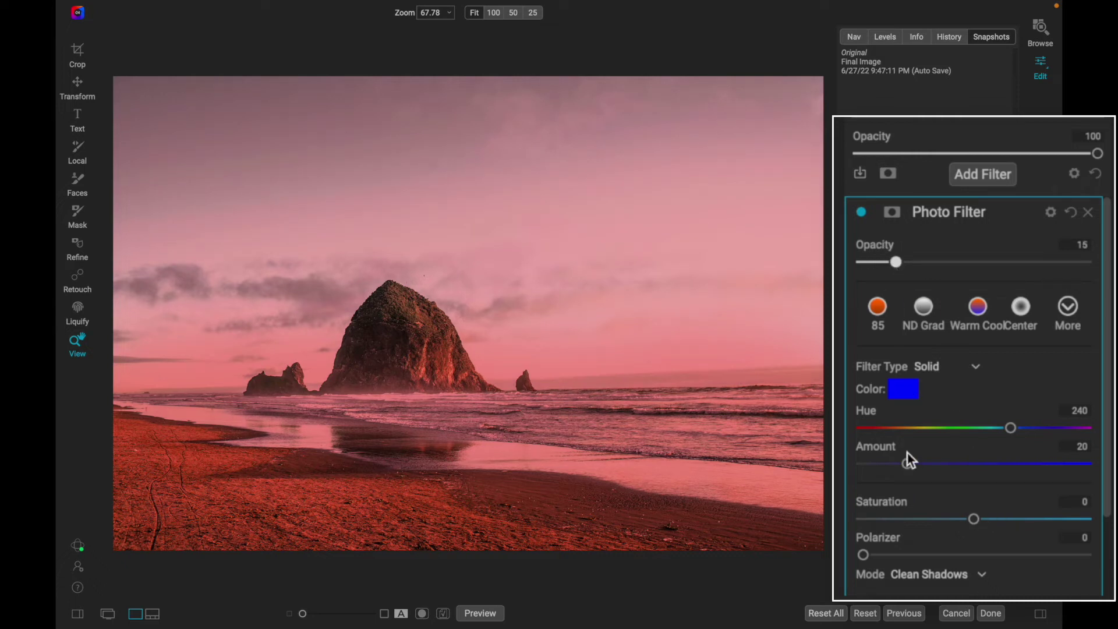
click(906, 390)
drag(221, 379, 247, 308)
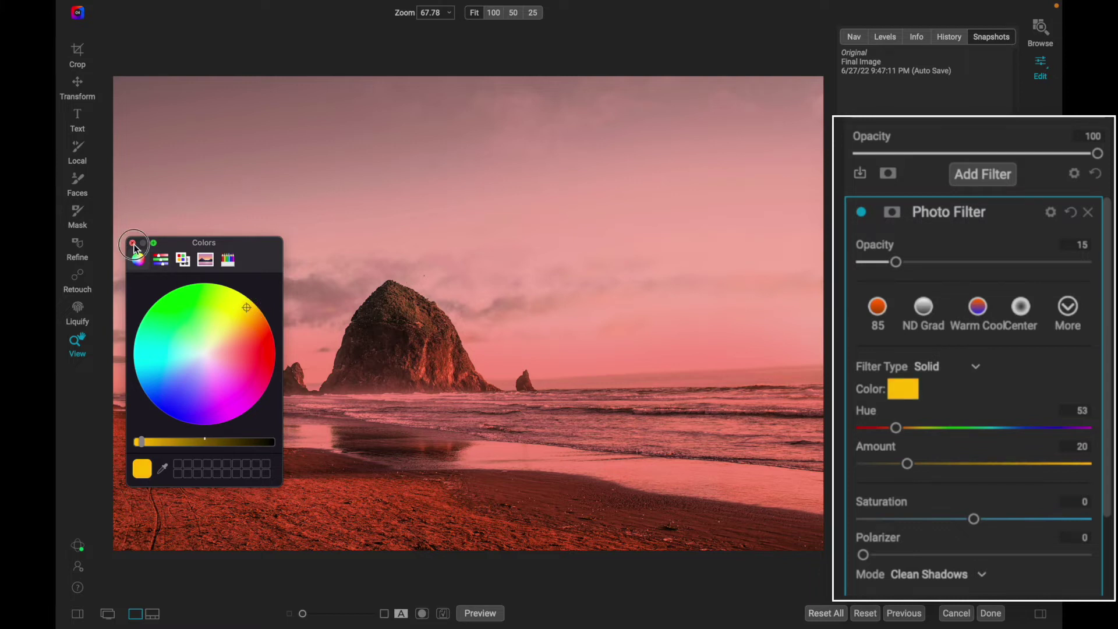
click(132, 243)
drag(907, 466, 991, 466)
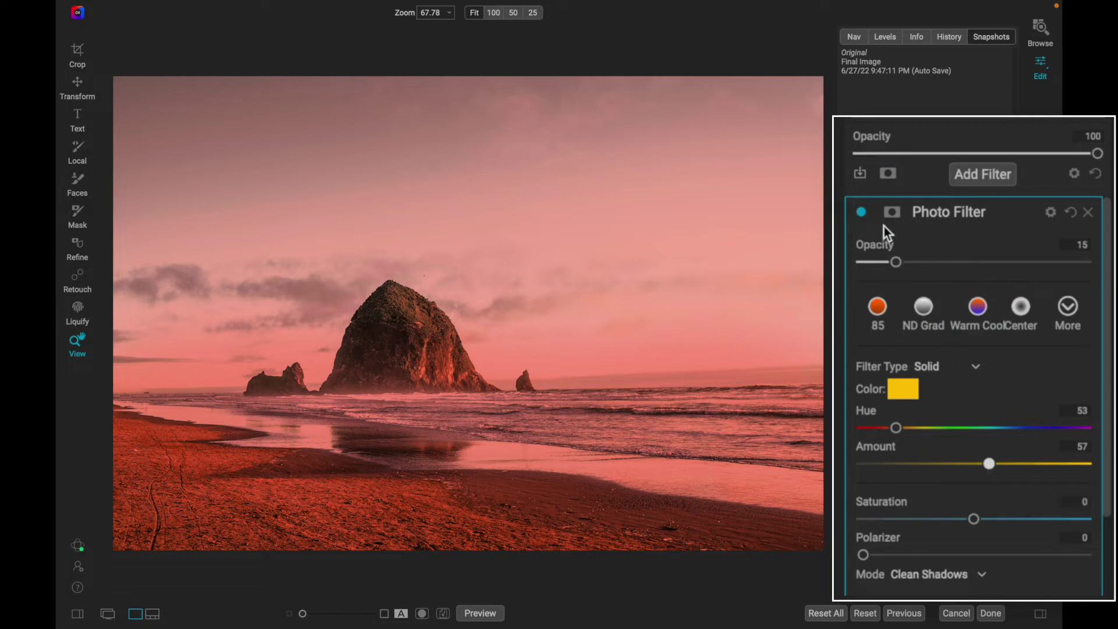
click(862, 213)
click(861, 214)
Step: Add a fourth Photo Filter and change its tint from blue to magenta at hue 301
click(908, 341)
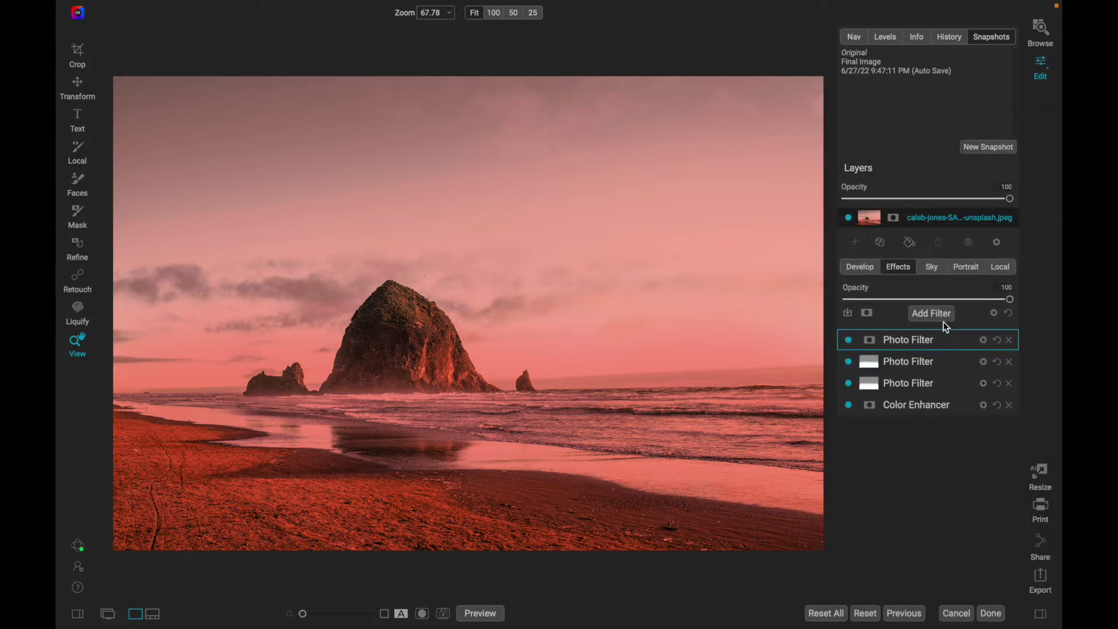
click(937, 316)
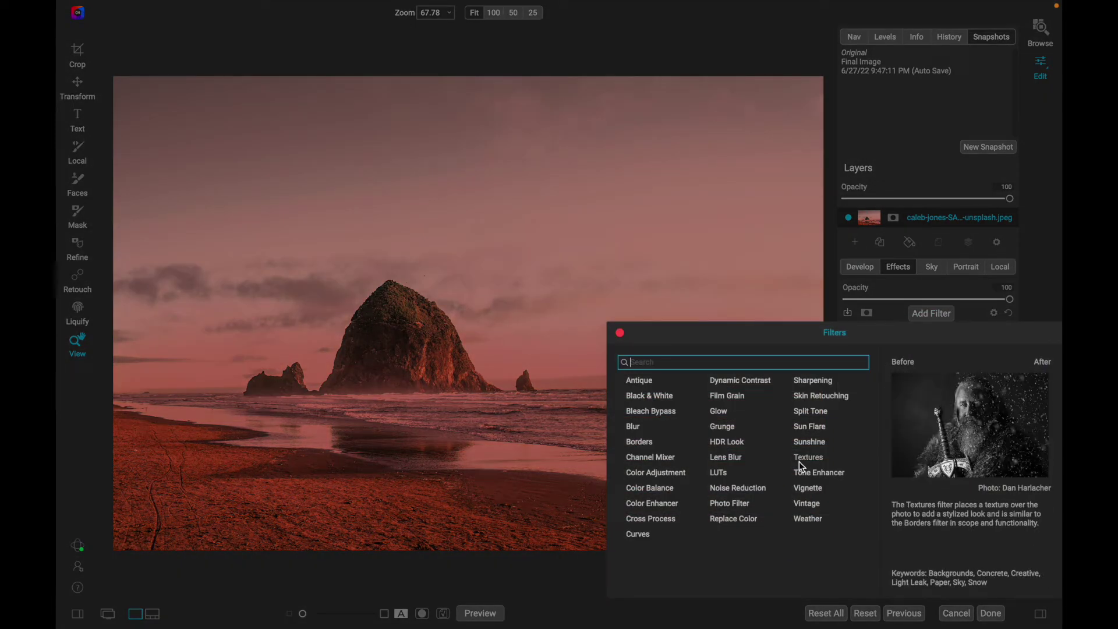
click(739, 506)
click(909, 412)
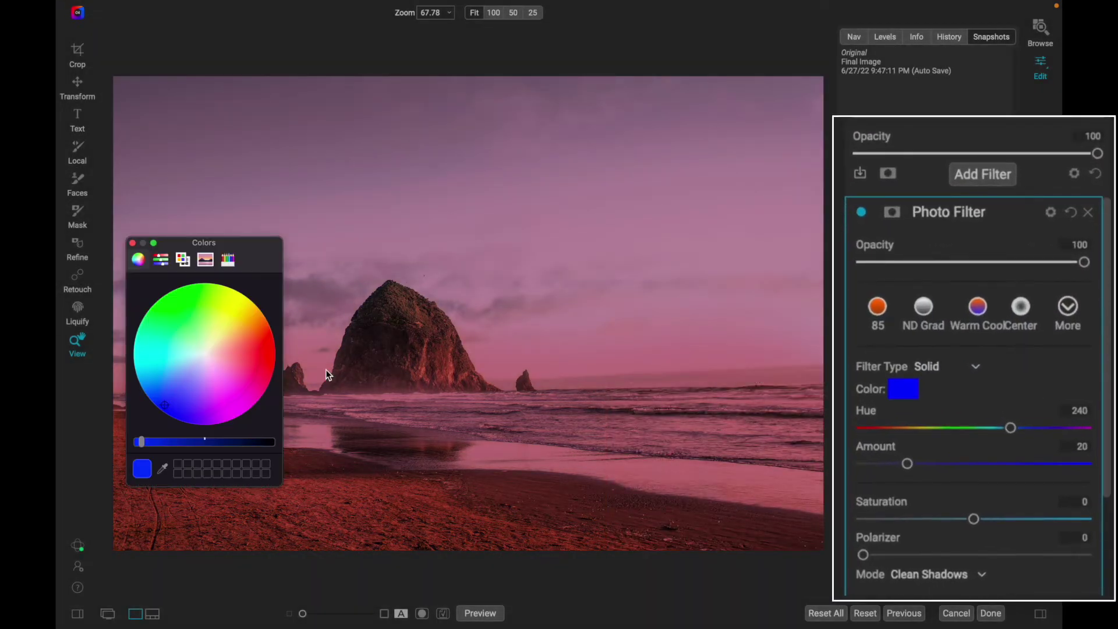
drag(223, 397, 244, 408)
click(133, 243)
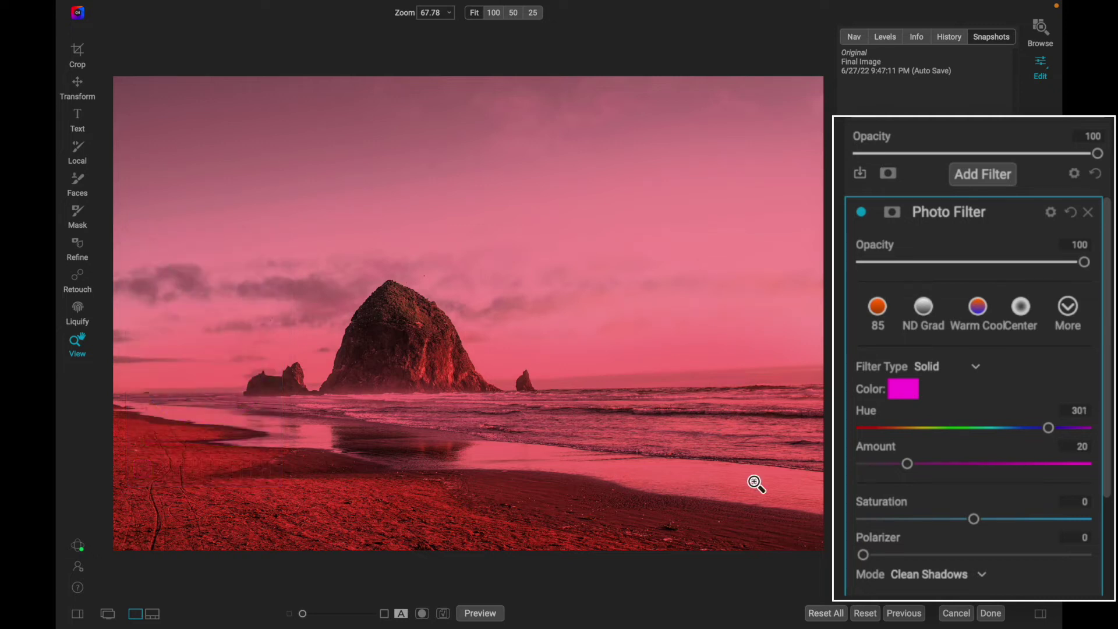
Step: Mask the magenta filter with the Strong Vignette preset and Edges shape, centred on the rock
key(m)
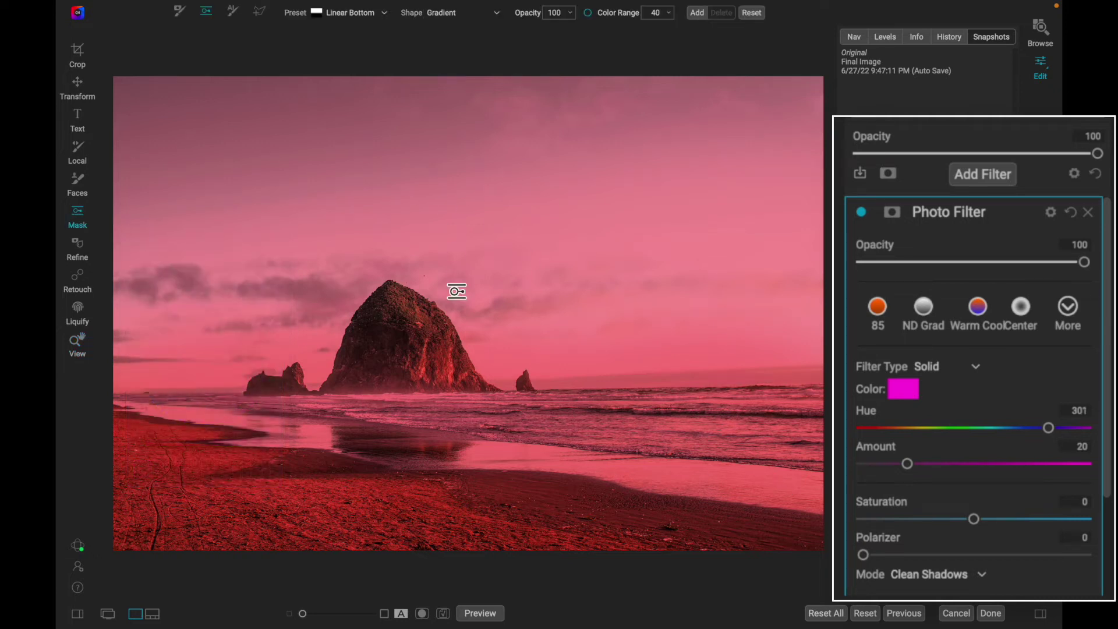
click(324, 16)
click(350, 52)
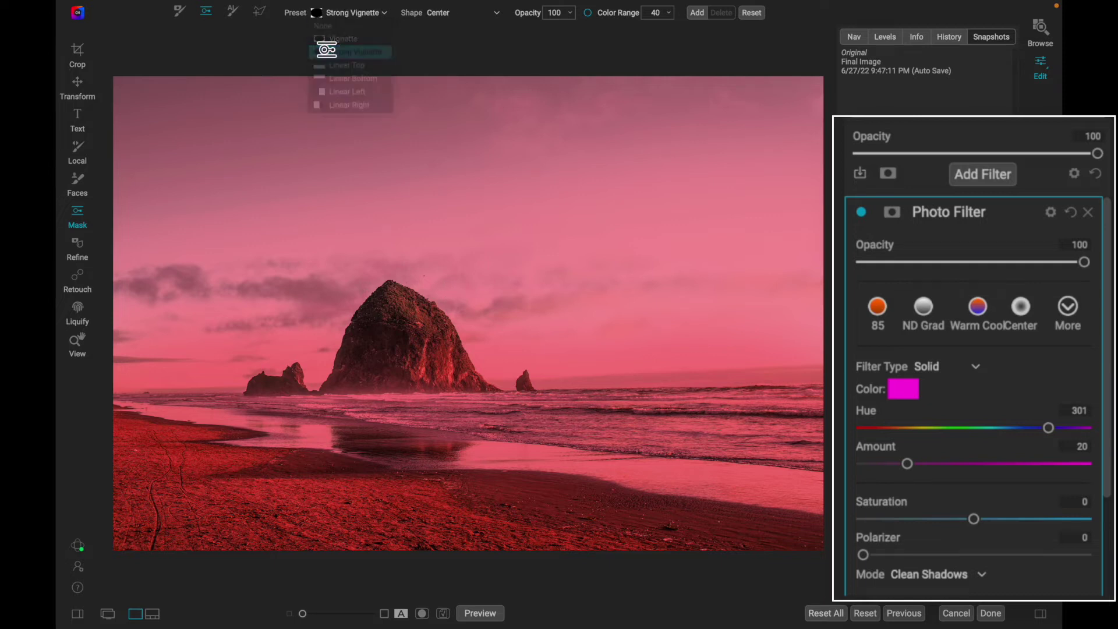
click(446, 16)
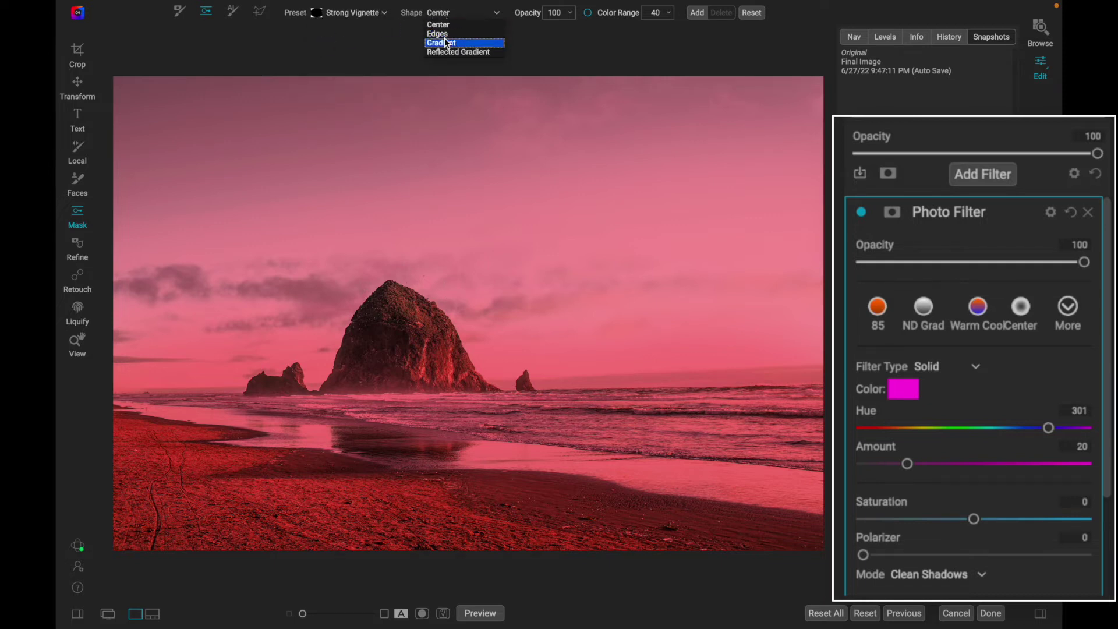
click(447, 35)
click(468, 388)
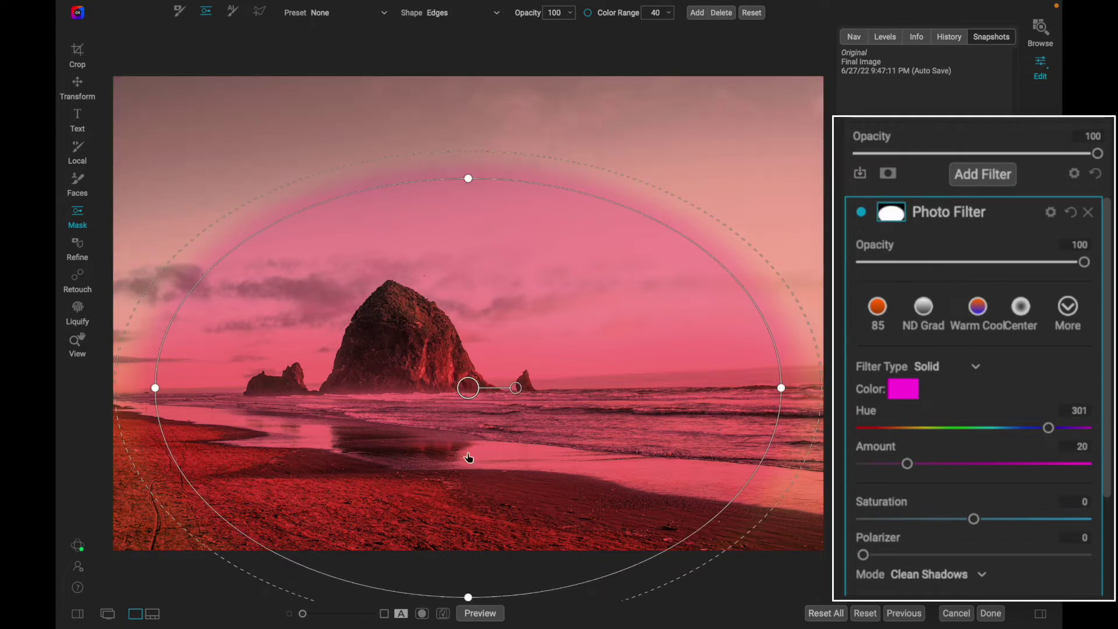
Step: Flatten and widen the mask into a horizon-wide band, then nudge it into position
drag(469, 191, 463, 379)
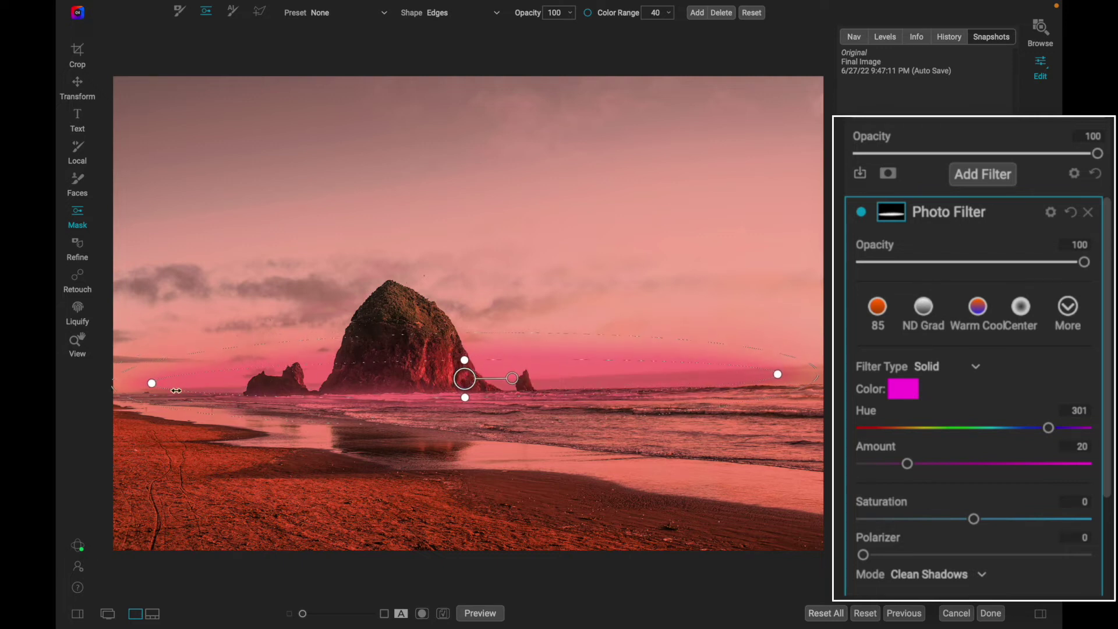
drag(152, 385, 73, 386)
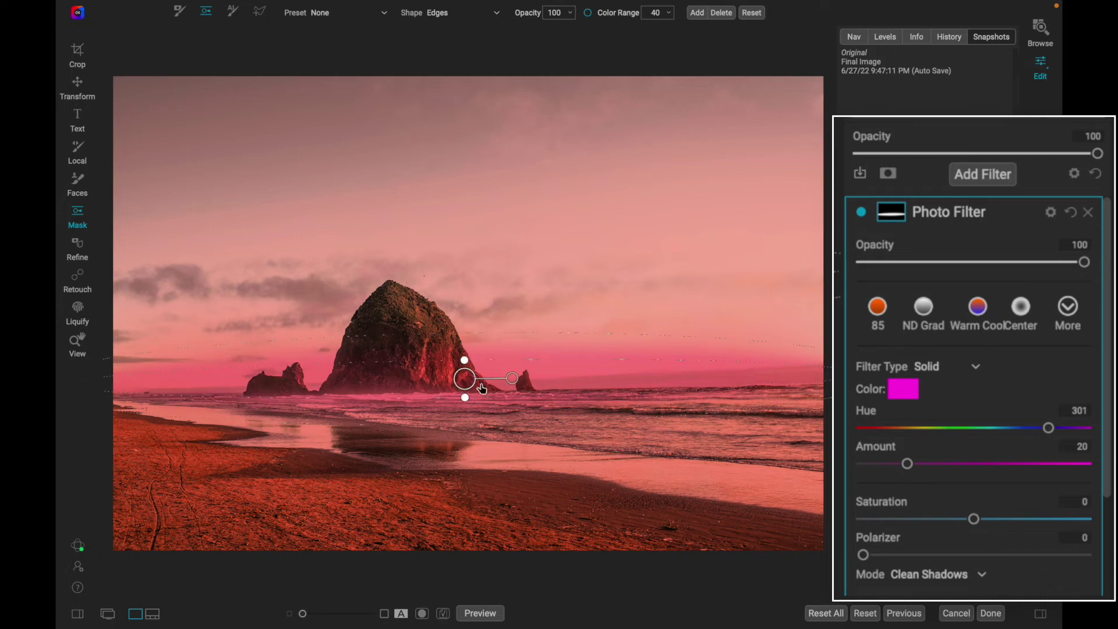
click(469, 424)
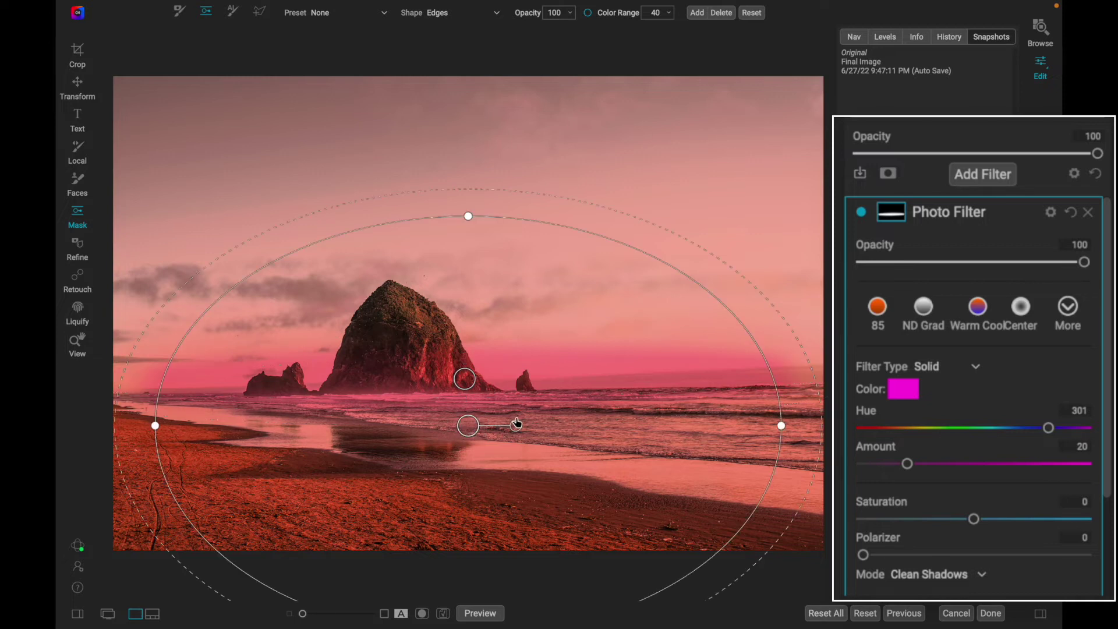
key(ctrl+z)
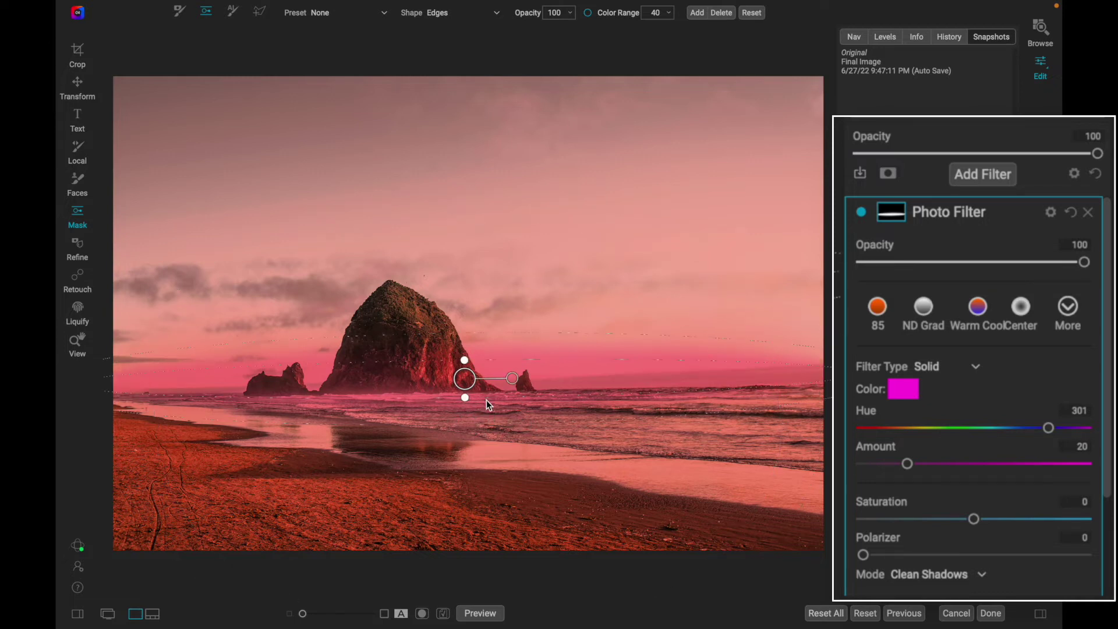
drag(489, 400, 490, 396)
drag(470, 384, 473, 385)
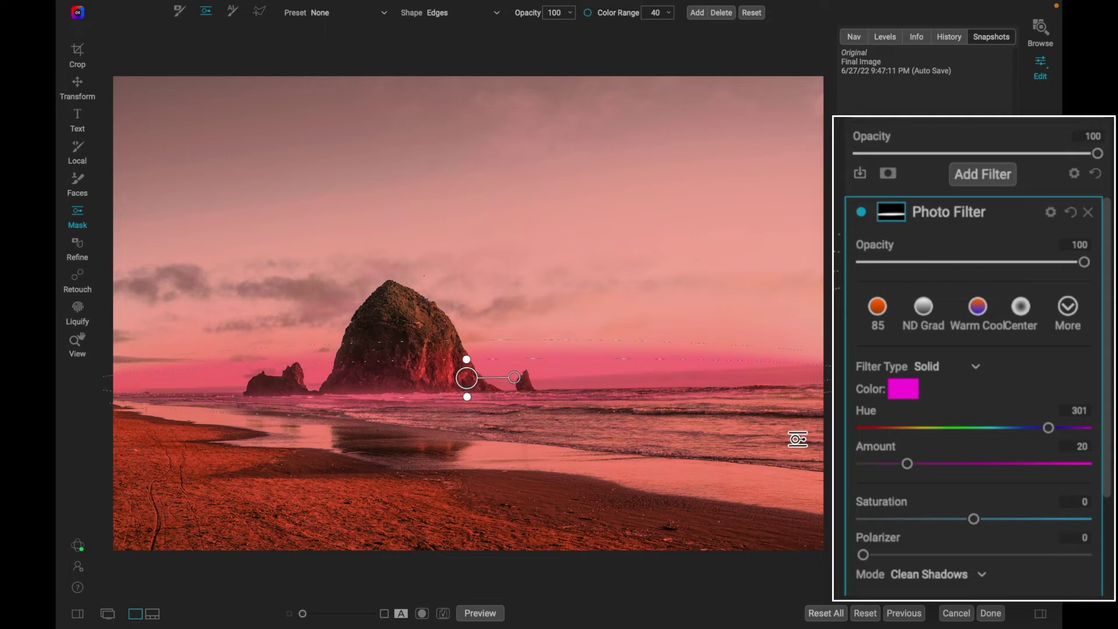
Step: Set the mask brush to Paint Out at opacity 100 and size 500, and show the filter's mask settings
key(b)
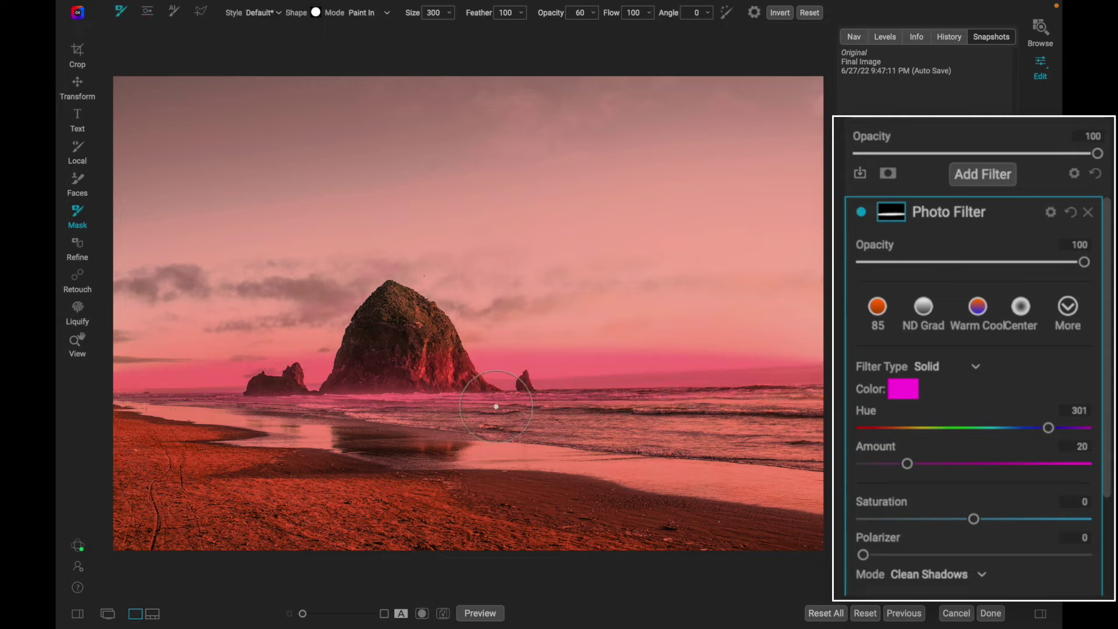
key(x)
click(594, 13)
drag(562, 28, 592, 27)
key(bracketright)
key(bracketright)
key(bracketright)
key(bracketright)
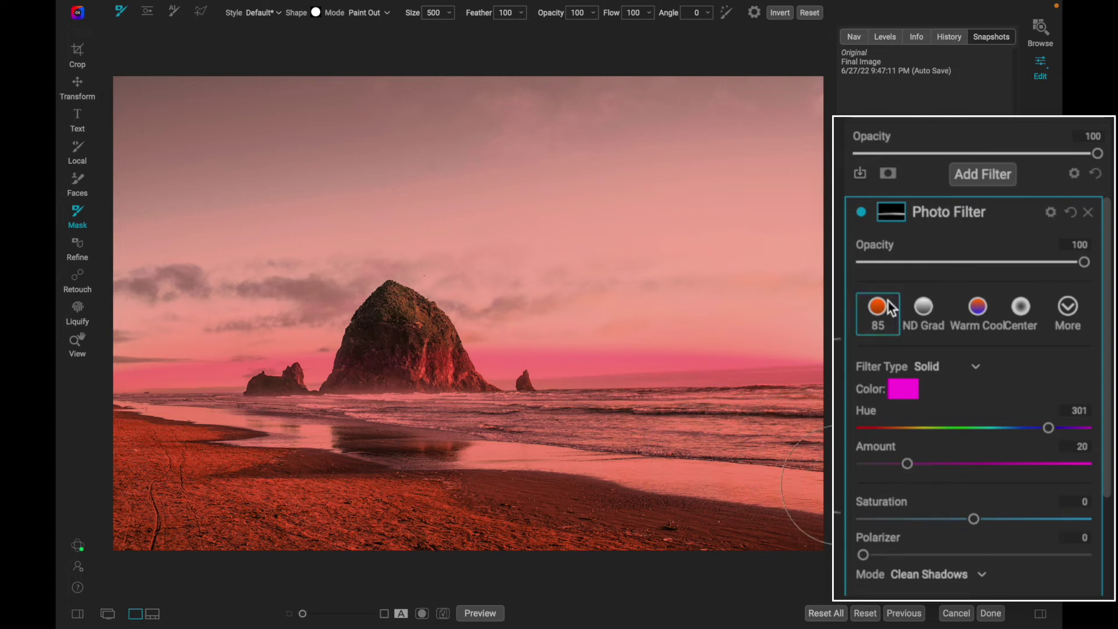
click(901, 215)
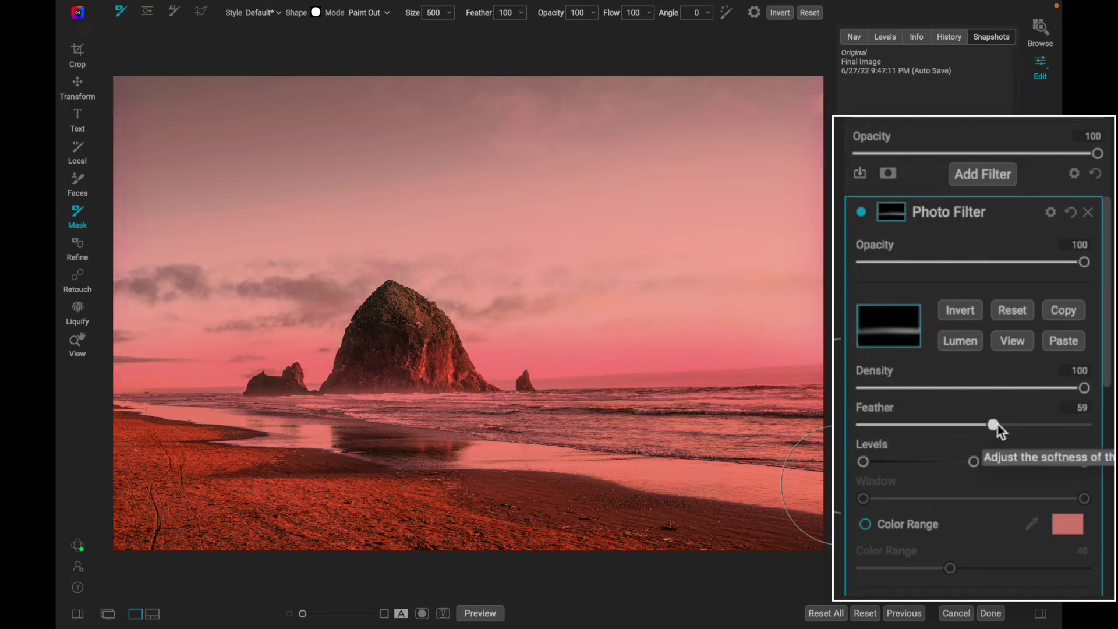
Step: Set the magenta filter's mask Feather to 39, Amount to 29 and Polarizer to 39
drag(997, 425, 974, 425)
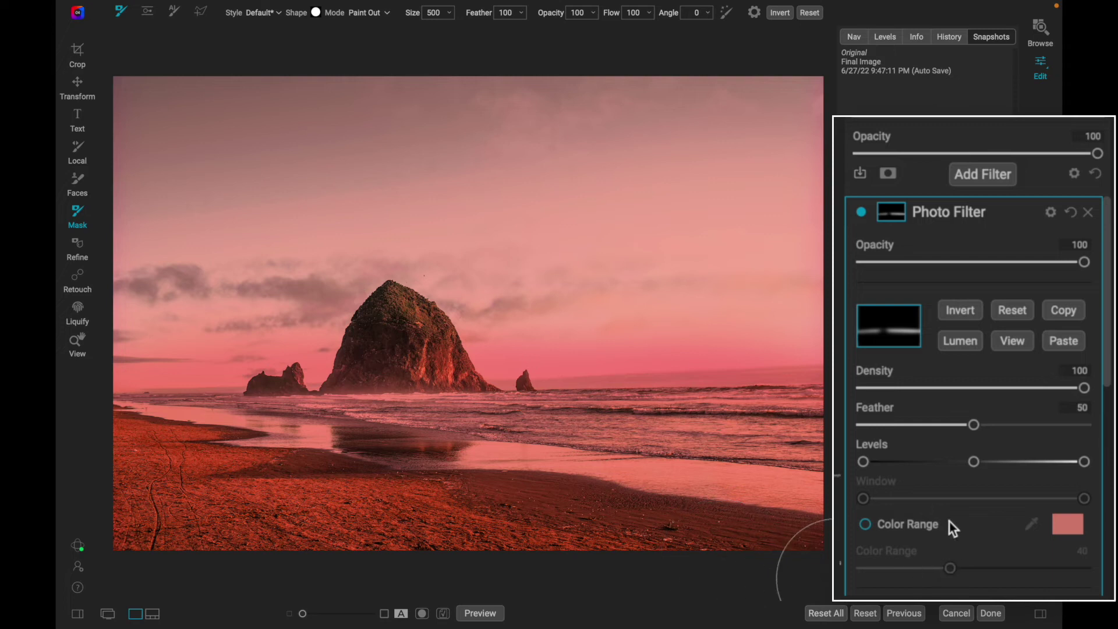
drag(972, 425, 931, 431)
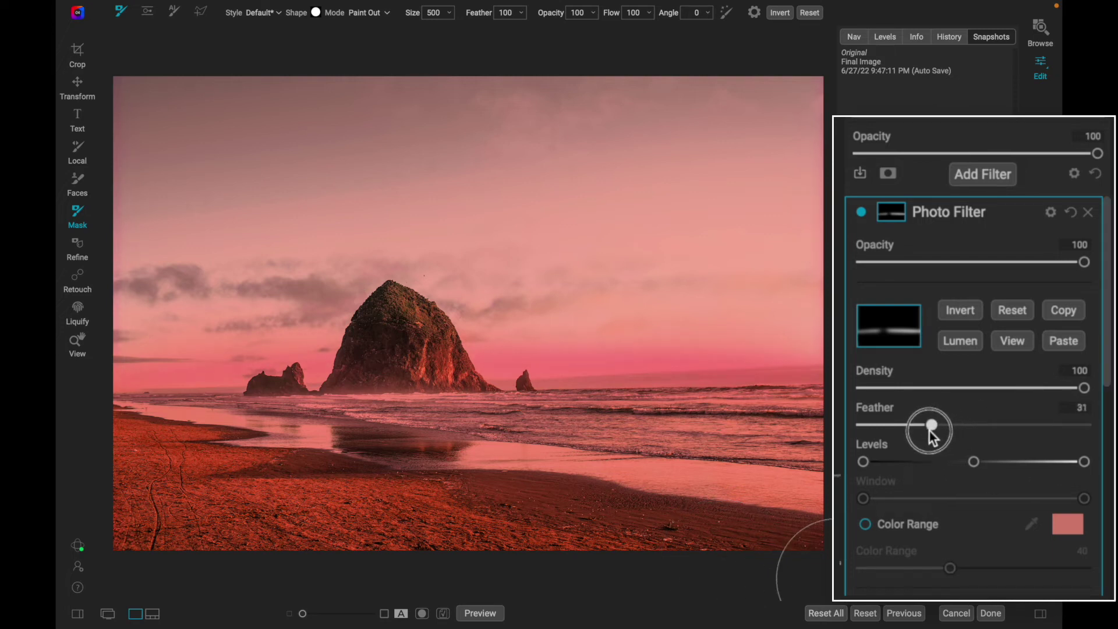
drag(1110, 348, 1110, 524)
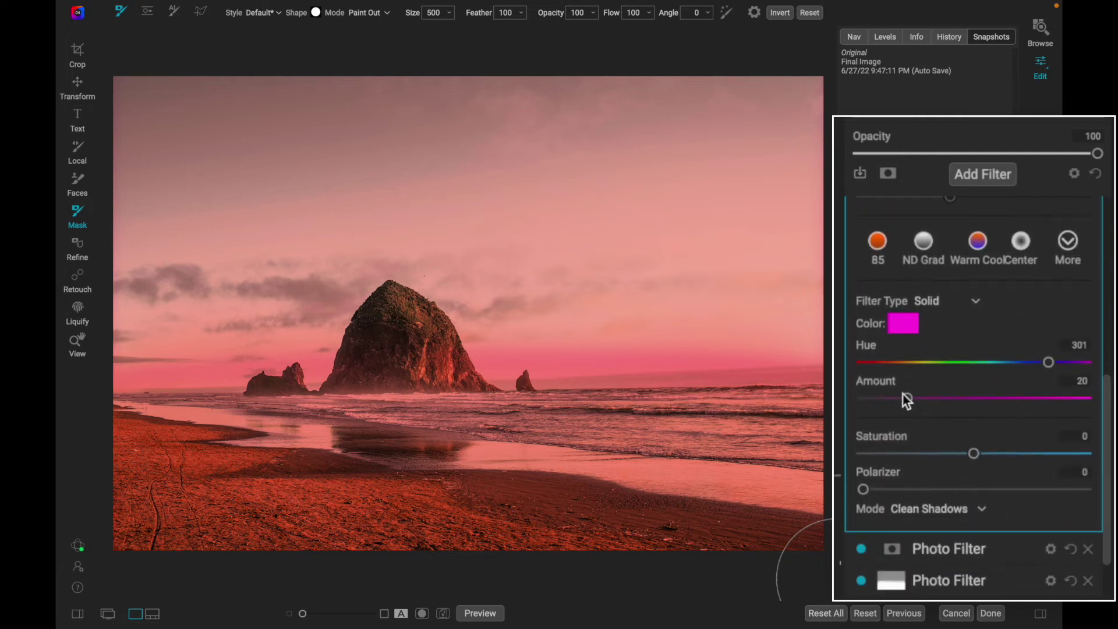
drag(908, 398, 938, 398)
drag(863, 490, 949, 500)
drag(939, 399, 929, 399)
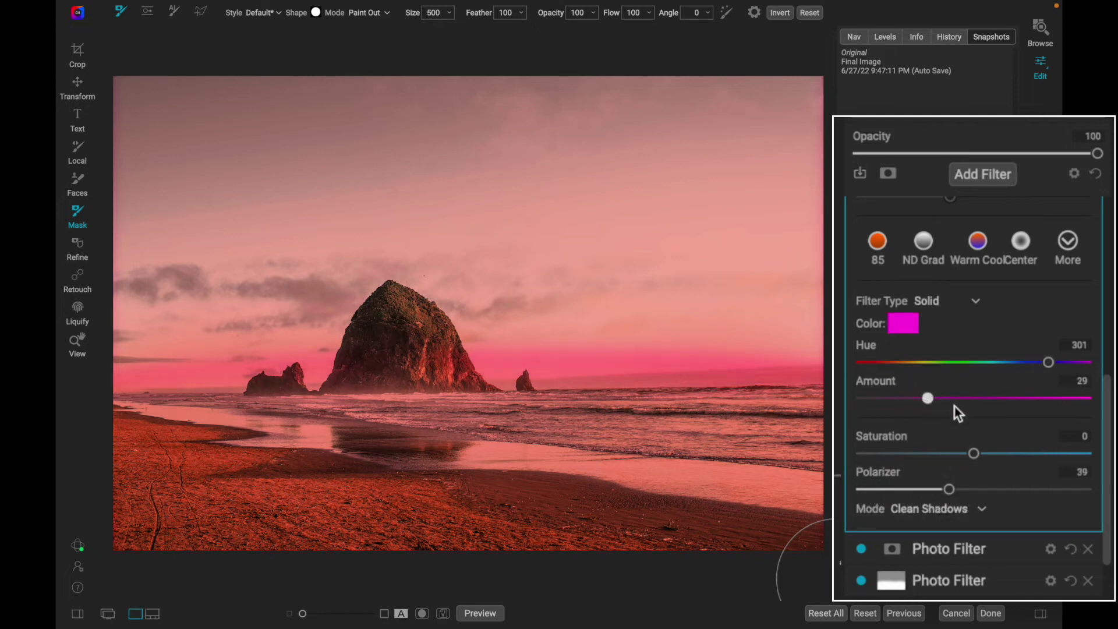
drag(1105, 425, 1030, 278)
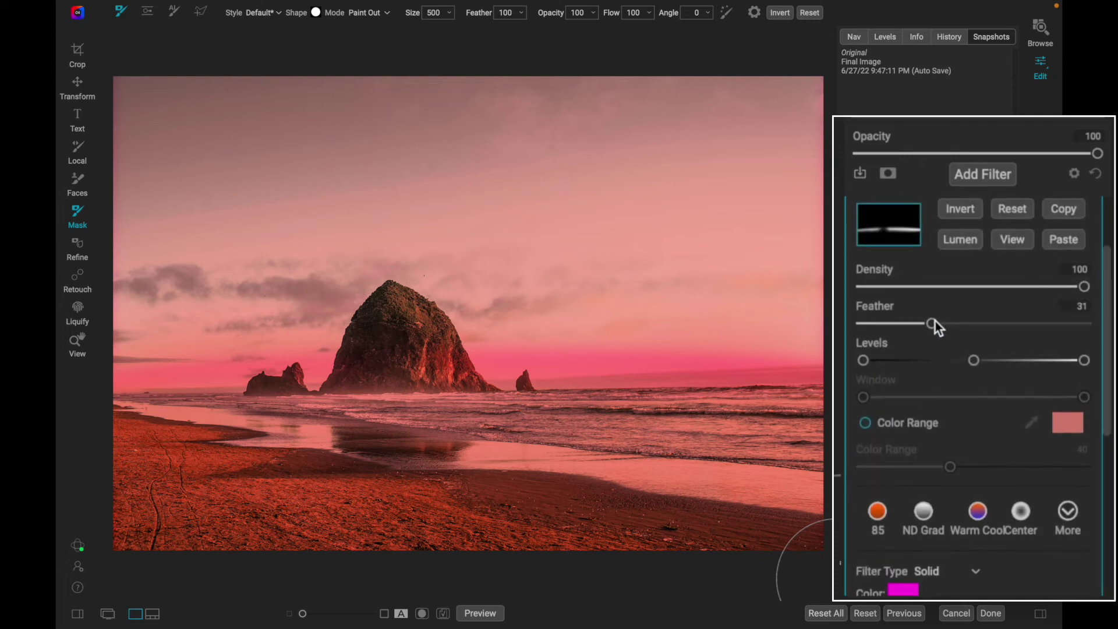
mouse_move(935, 321)
mouse_down()
mouse_move(970, 323)
mouse_move(935, 323)
mouse_move(961, 323)
mouse_move(949, 324)
mouse_up()
Step: In the black-and-white mask view, paint out the edge glow along the top and right edges
key(bracketleft)
key(bracketleft)
key(bracketleft)
key(bracketleft)
key(bracketleft)
key(bracketleft)
key(bracketleft)
key(bracketleft)
key(ctrl+m)
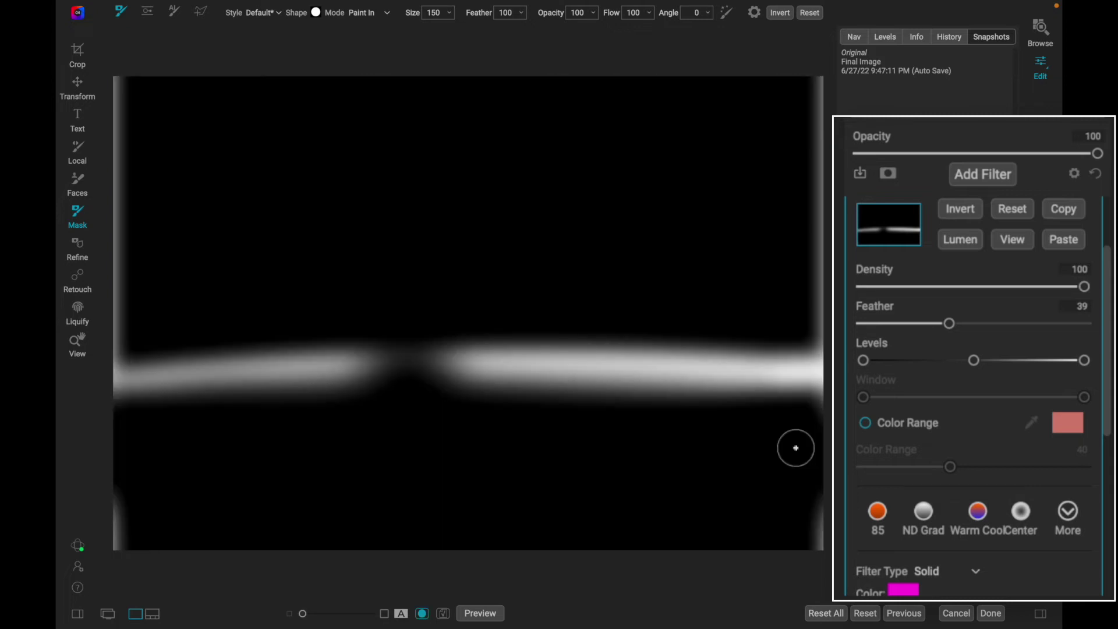
key(bracketright)
shift+click(812, 114)
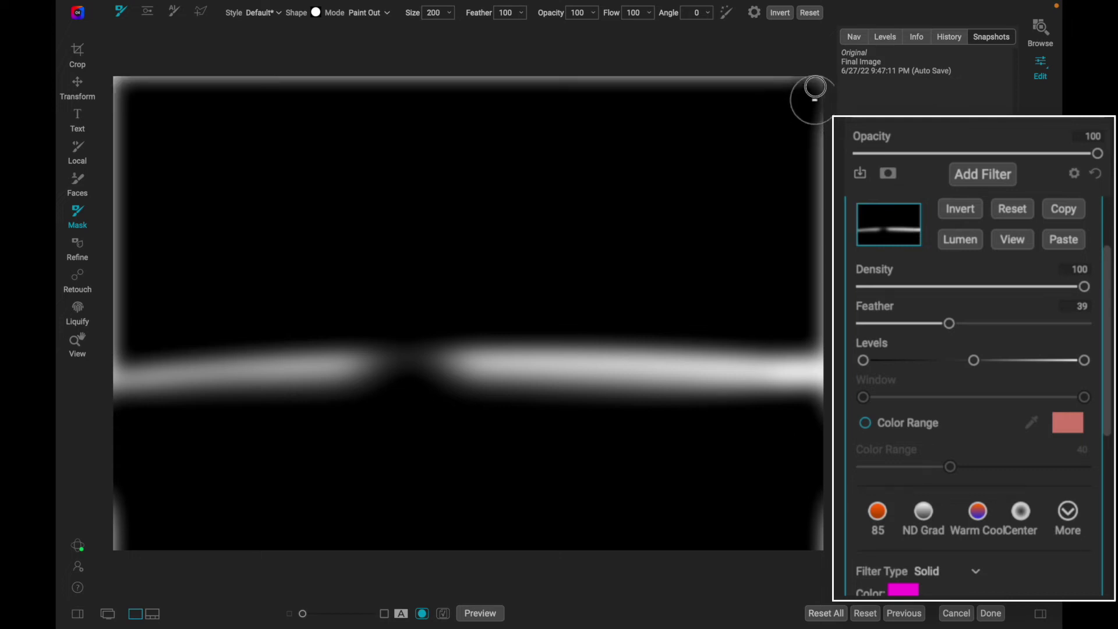
key(bracketright)
key(bracketright)
key(bracketright)
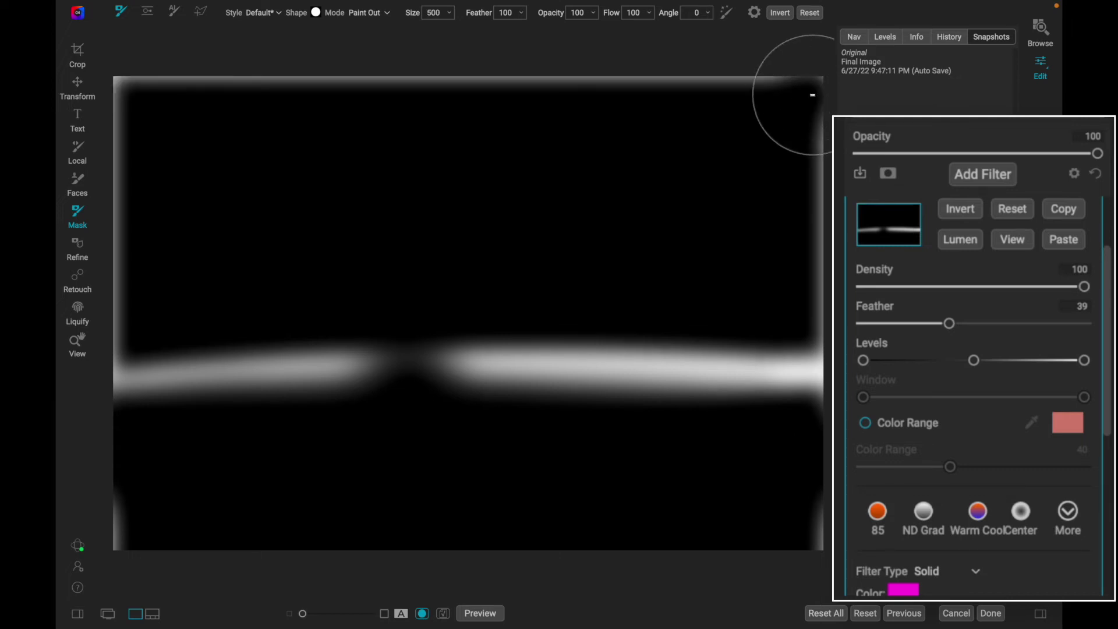
mouse_move(813, 95)
mouse_down()
mouse_move(822, 271)
mouse_move(807, 242)
mouse_move(641, 77)
mouse_move(268, 95)
mouse_move(118, 147)
mouse_move(105, 292)
mouse_move(130, 314)
mouse_move(108, 322)
mouse_move(110, 350)
mouse_up()
Step: Paint out the bottom-edge glow, then clear the magenta tint from the horizon left of the rock
key(bracketleft)
key(bracketleft)
key(bracketleft)
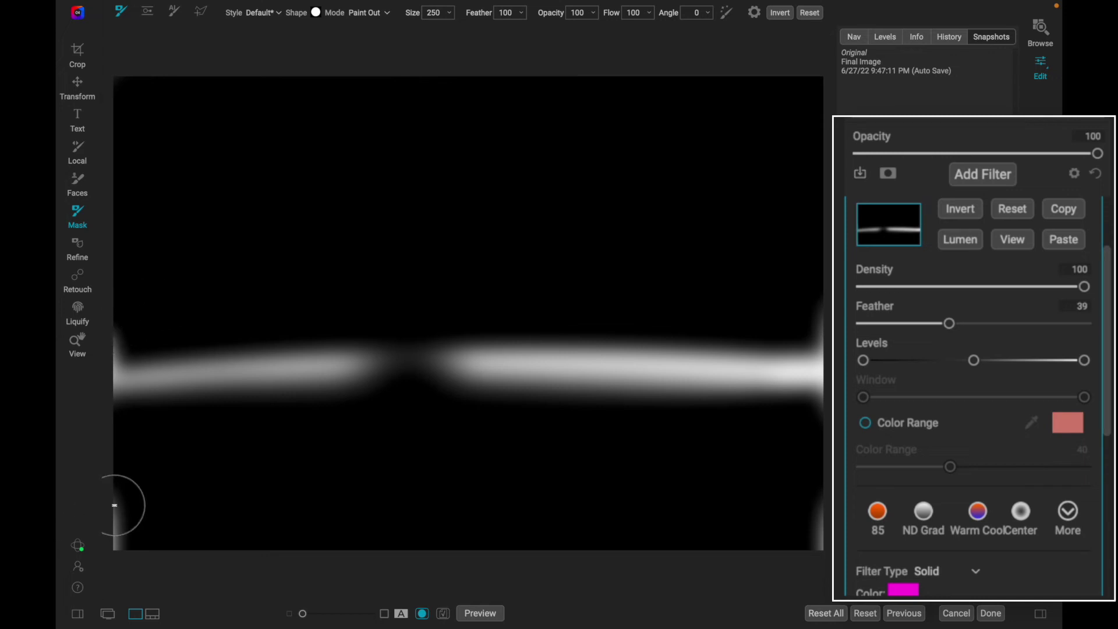
mouse_move(115, 504)
mouse_down()
mouse_move(137, 516)
mouse_move(113, 539)
mouse_move(443, 555)
mouse_move(704, 554)
mouse_move(819, 519)
mouse_move(717, 515)
mouse_up()
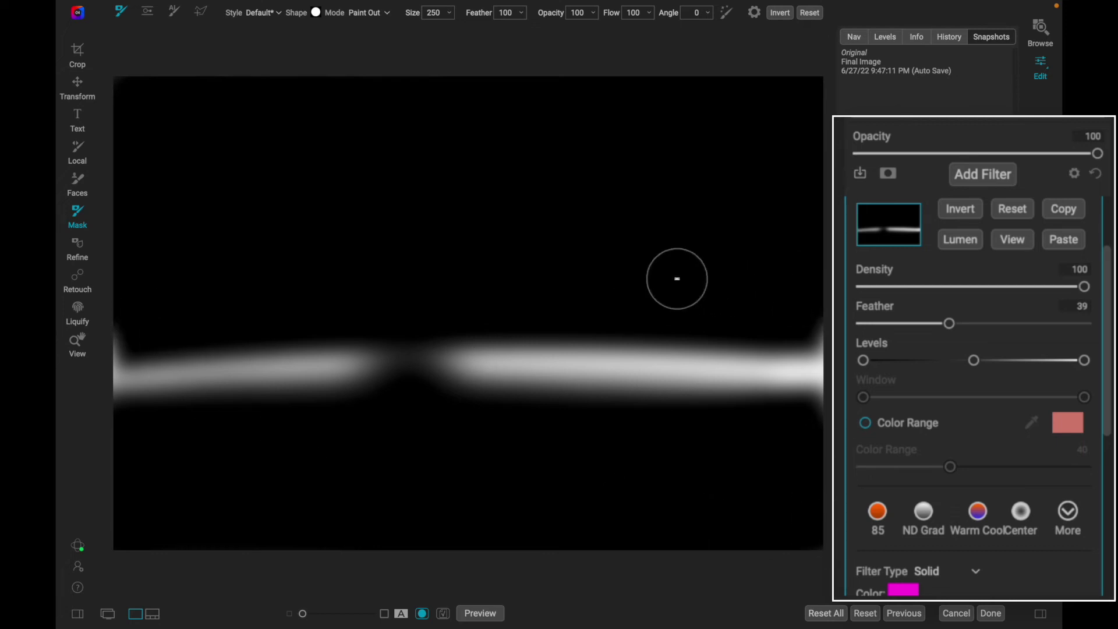
key(ctrl+m)
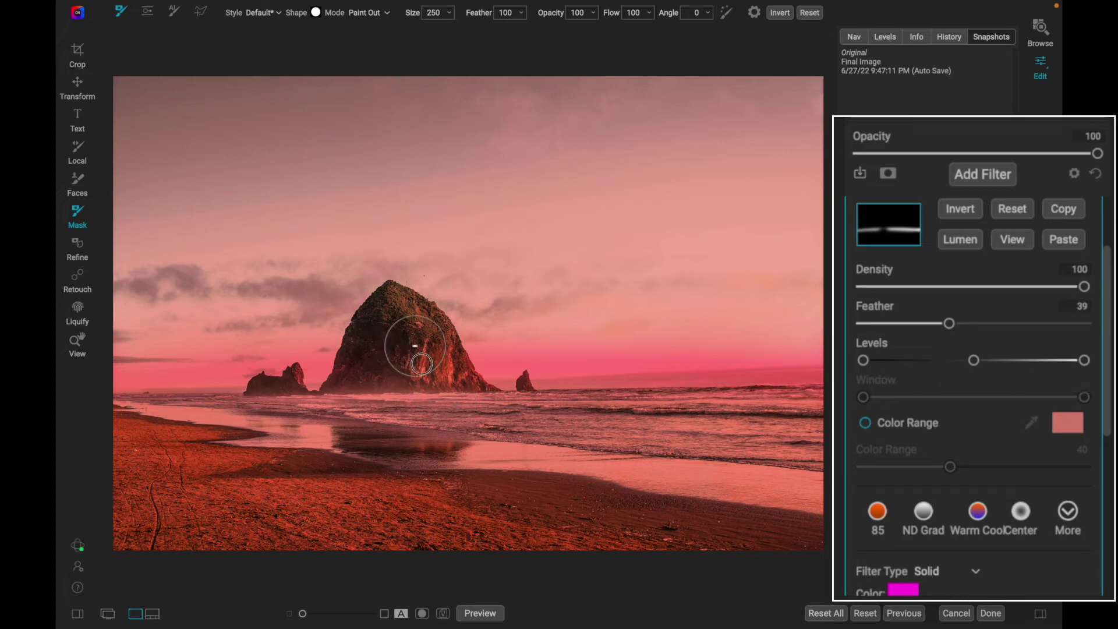
click(361, 401)
Step: Collapse the top Photo Filter to list all four Photo Filters and Color Enhancer, then compare before and after
key(ctrl+m)
key(ctrl+m)
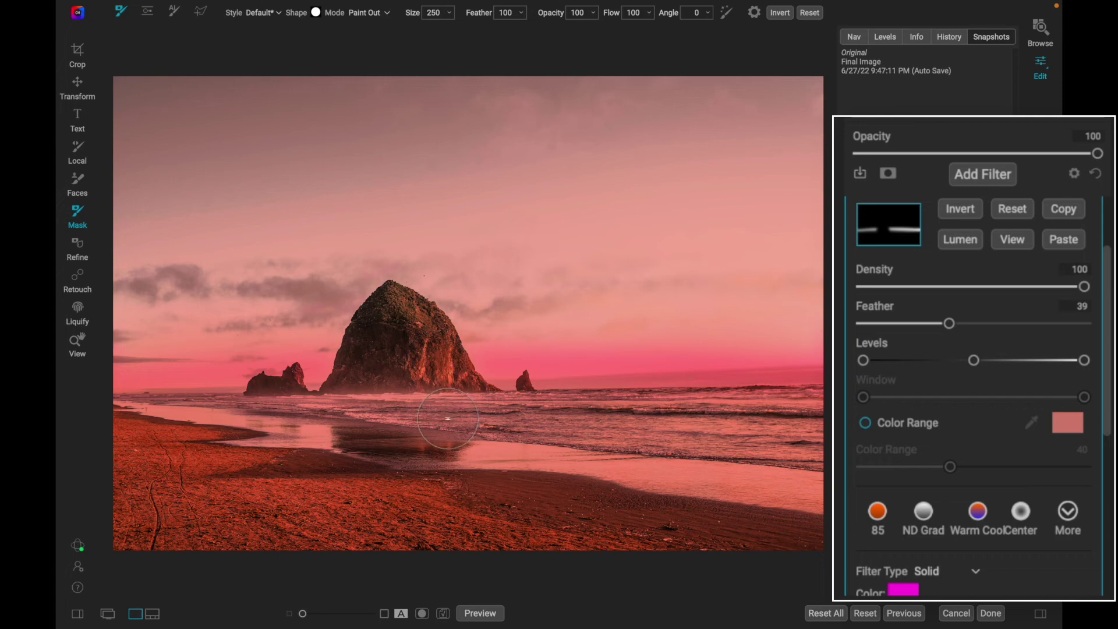
key(ctrl+m)
key(ctrl+m)
drag(1106, 387, 1107, 274)
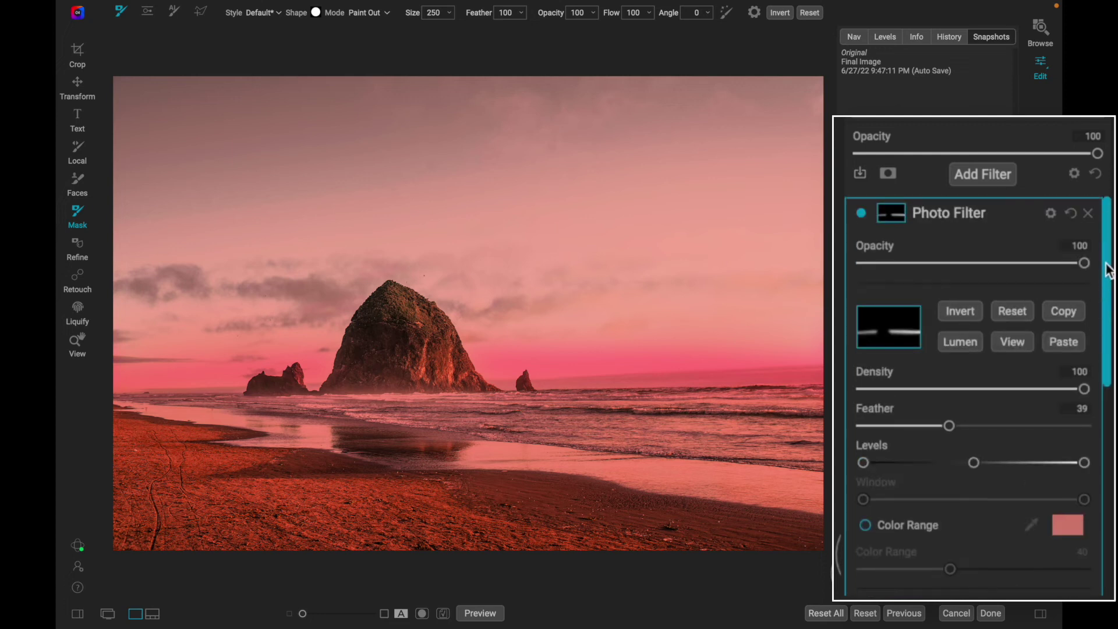
click(938, 217)
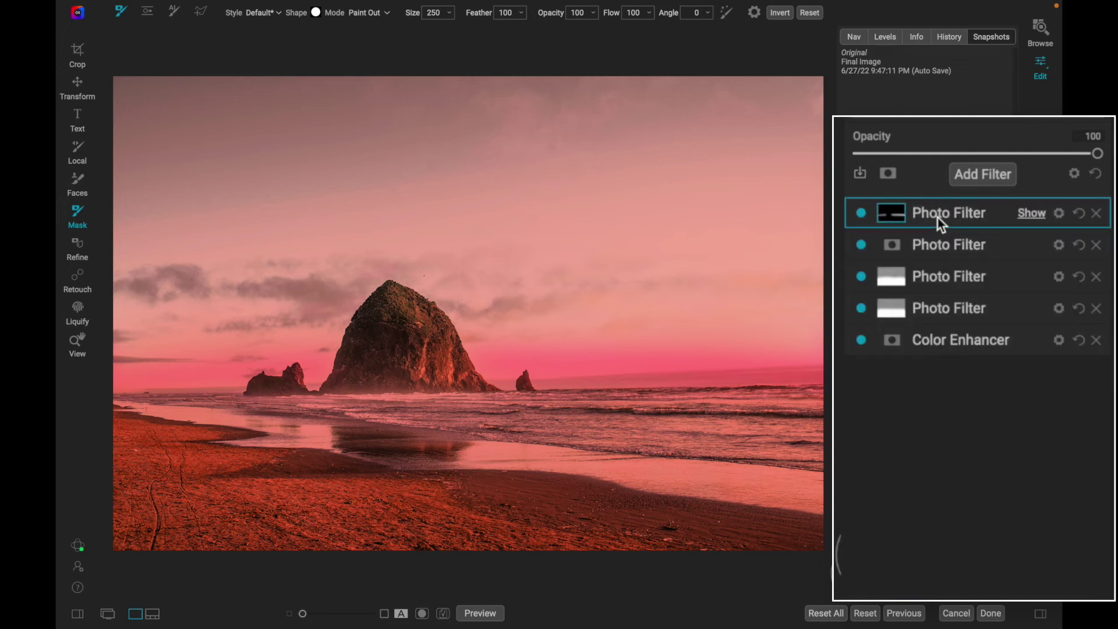
key(backslash)
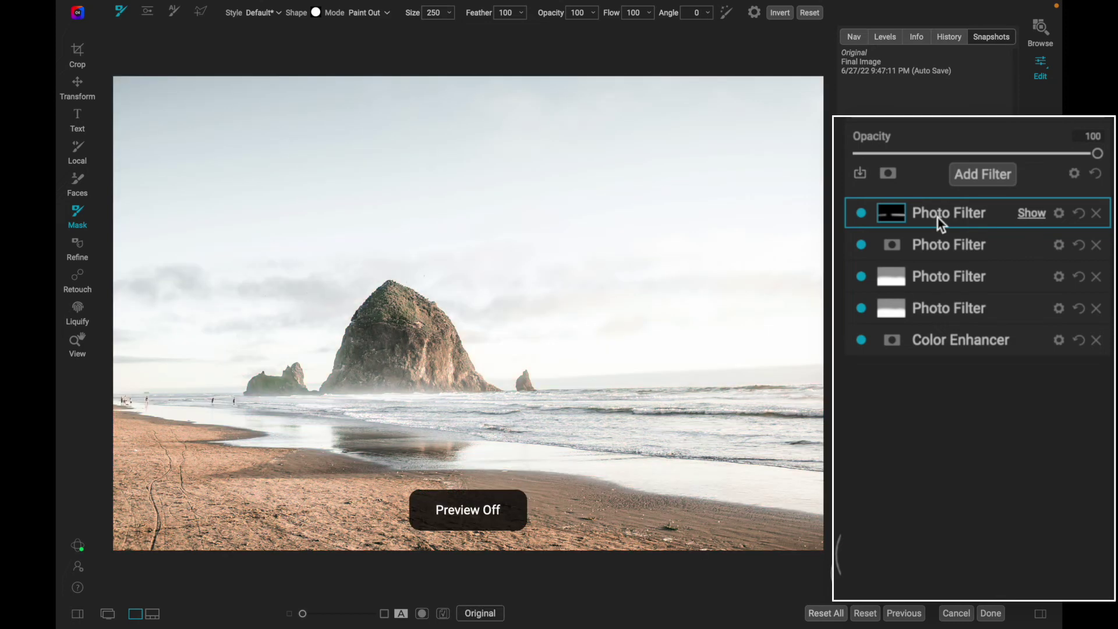
key(backslash)
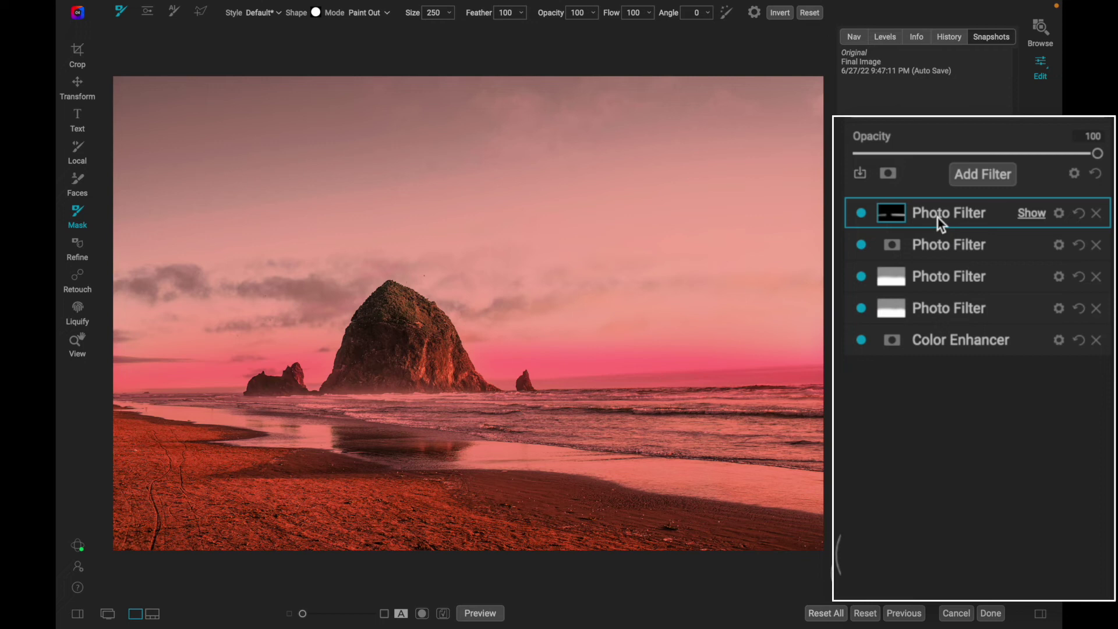
Step: Adjust the Color Enhancer's Color Range, with Orange brightness 50 and Red brightness raised to -6, then collapse it
click(928, 349)
scroll(972, 504, down, 5)
scroll(956, 477, down, 3)
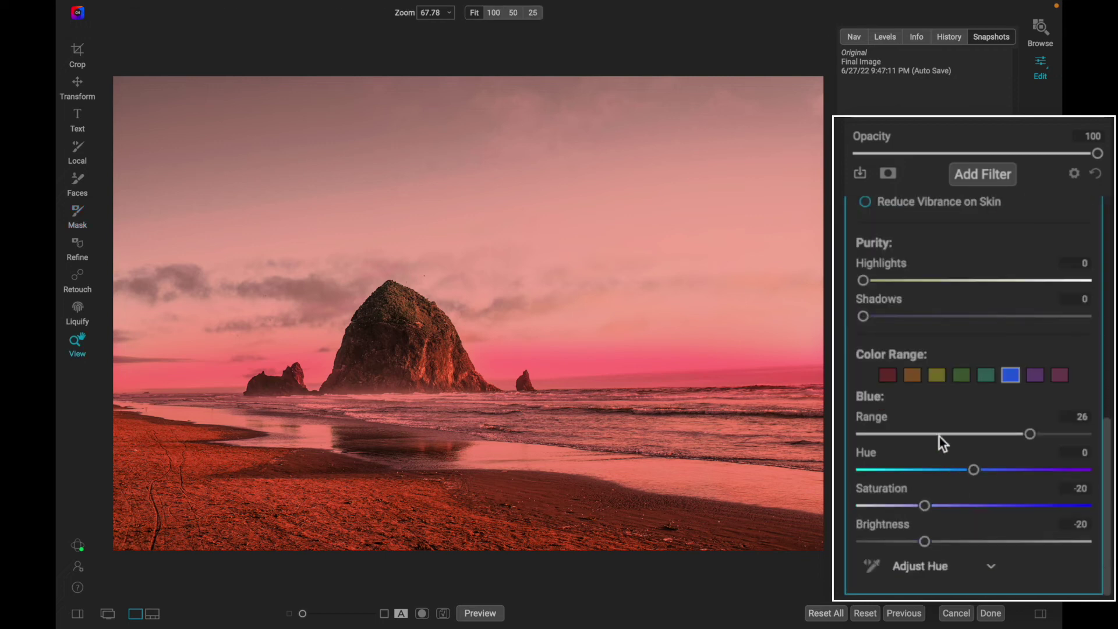
click(913, 375)
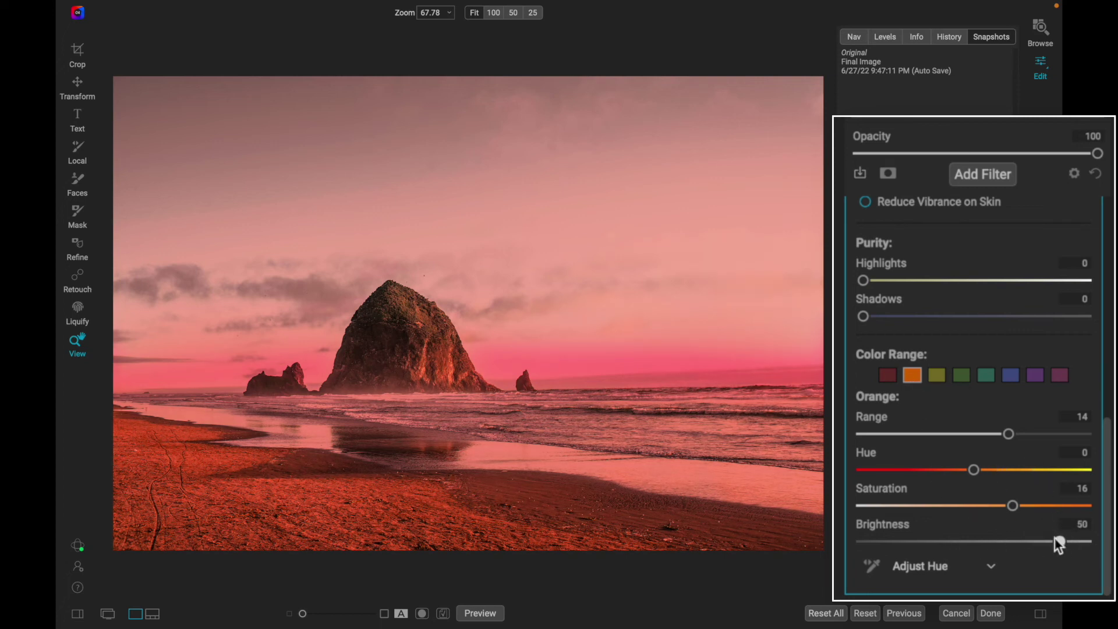
click(883, 378)
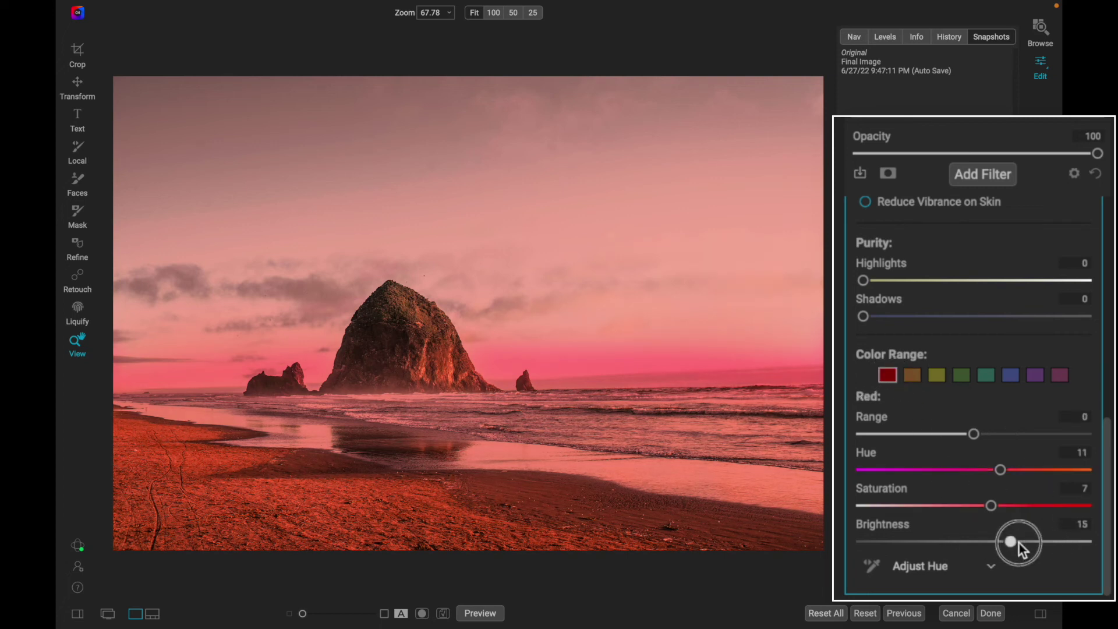
mouse_move(1062, 543)
mouse_down()
mouse_move(1069, 539)
mouse_move(956, 539)
mouse_move(1070, 540)
mouse_up()
scroll(1001, 401, up, 6)
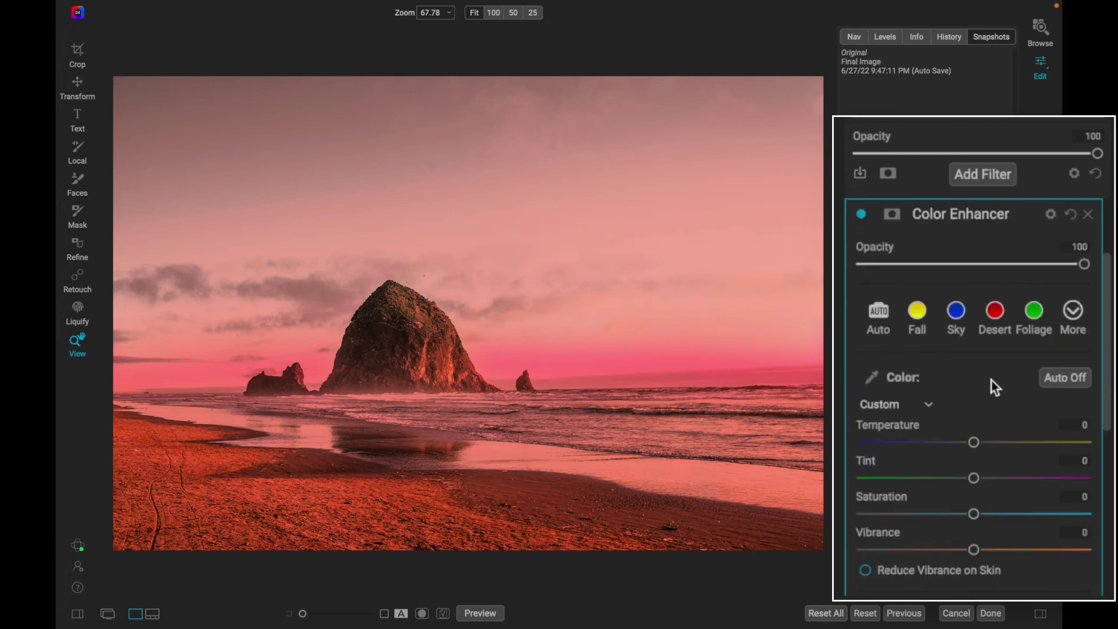
click(961, 214)
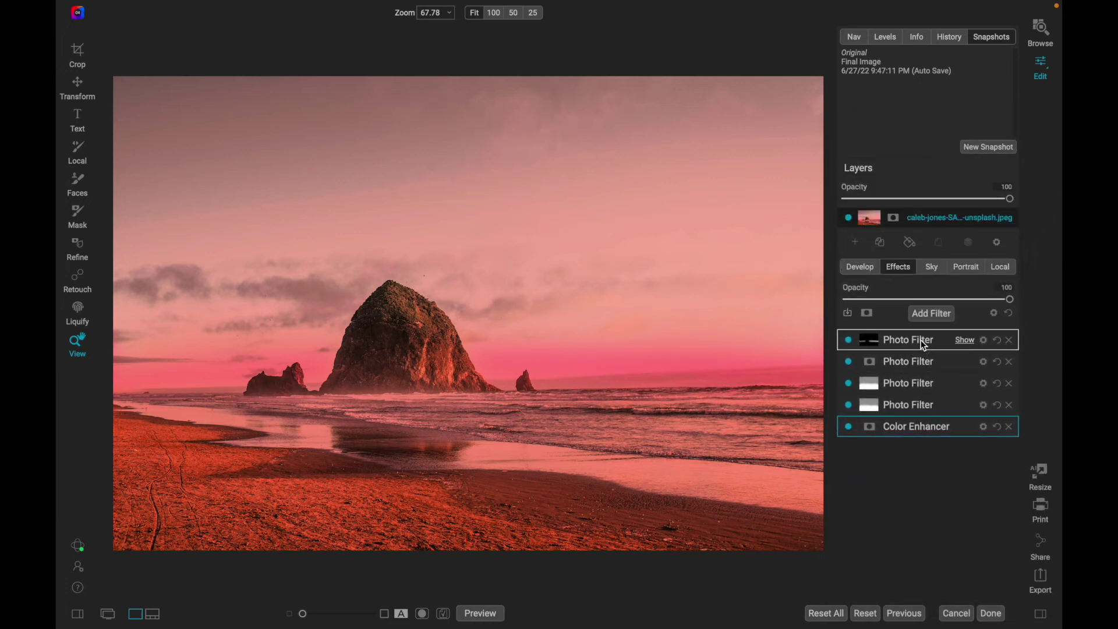
Step: Add a new Photo Filter at the top of the stack and tint it red
click(923, 345)
click(920, 341)
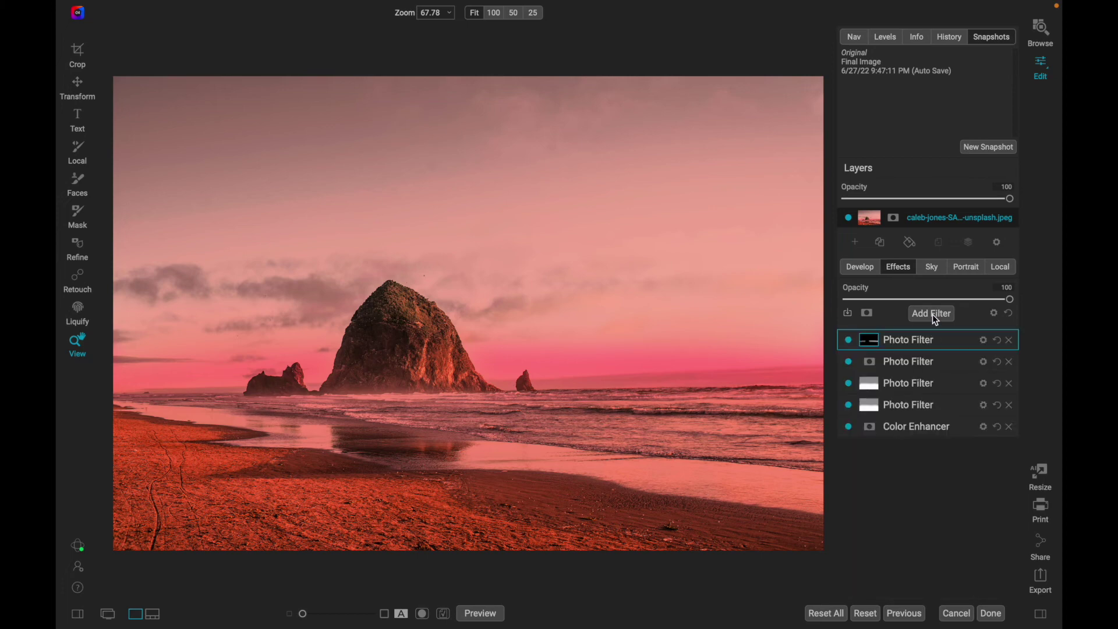
click(932, 314)
click(736, 504)
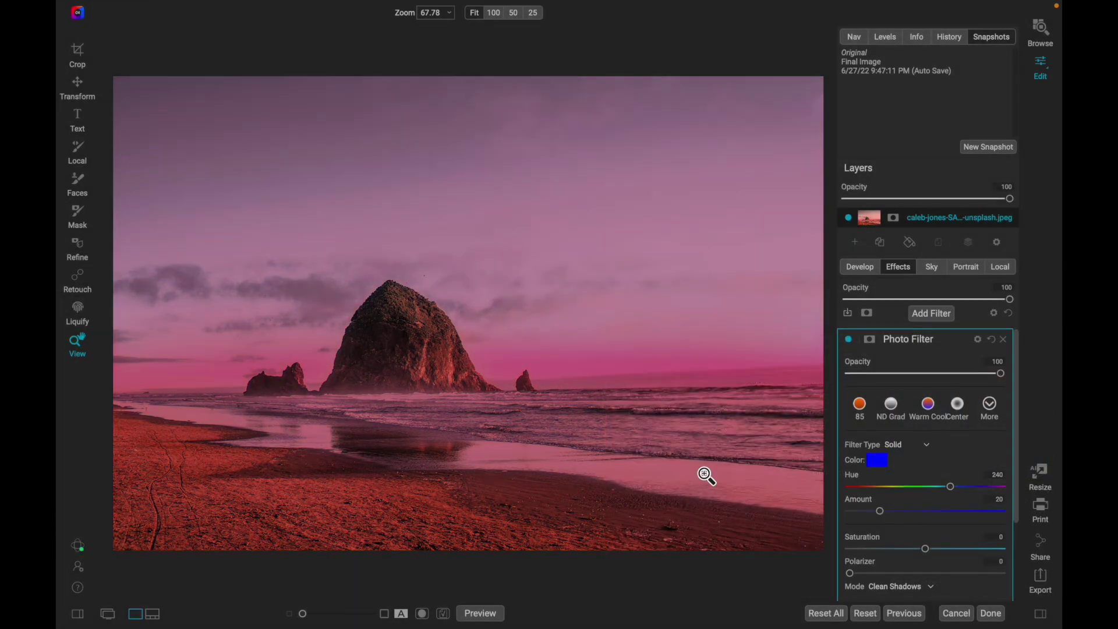
click(878, 460)
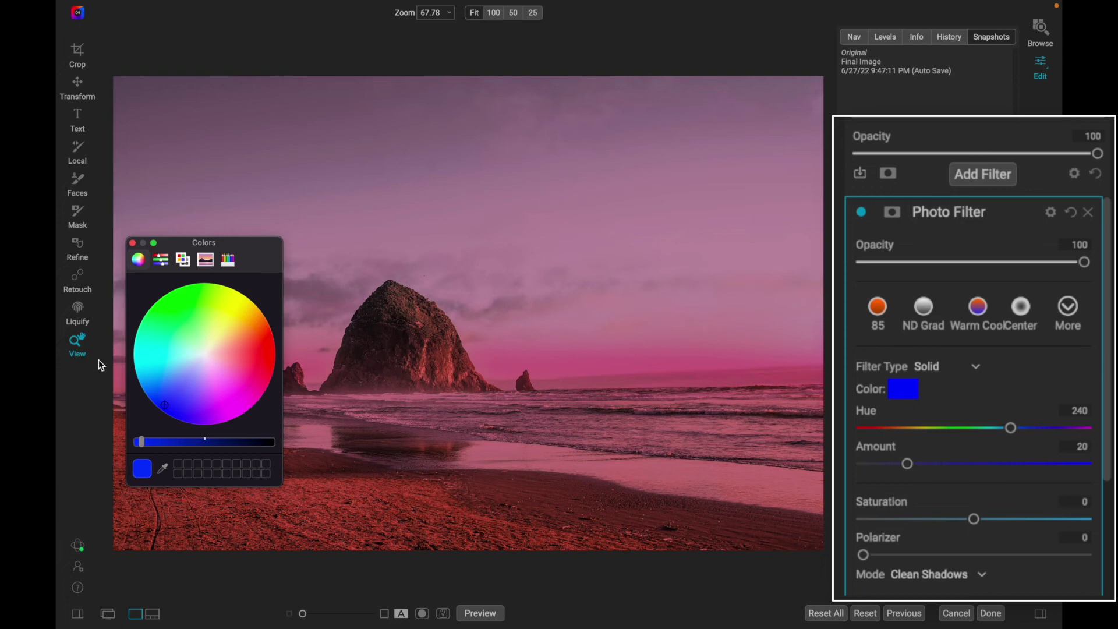
mouse_move(233, 355)
mouse_down()
mouse_move(265, 359)
mouse_move(235, 394)
mouse_move(264, 387)
mouse_move(275, 364)
mouse_move(262, 359)
mouse_up()
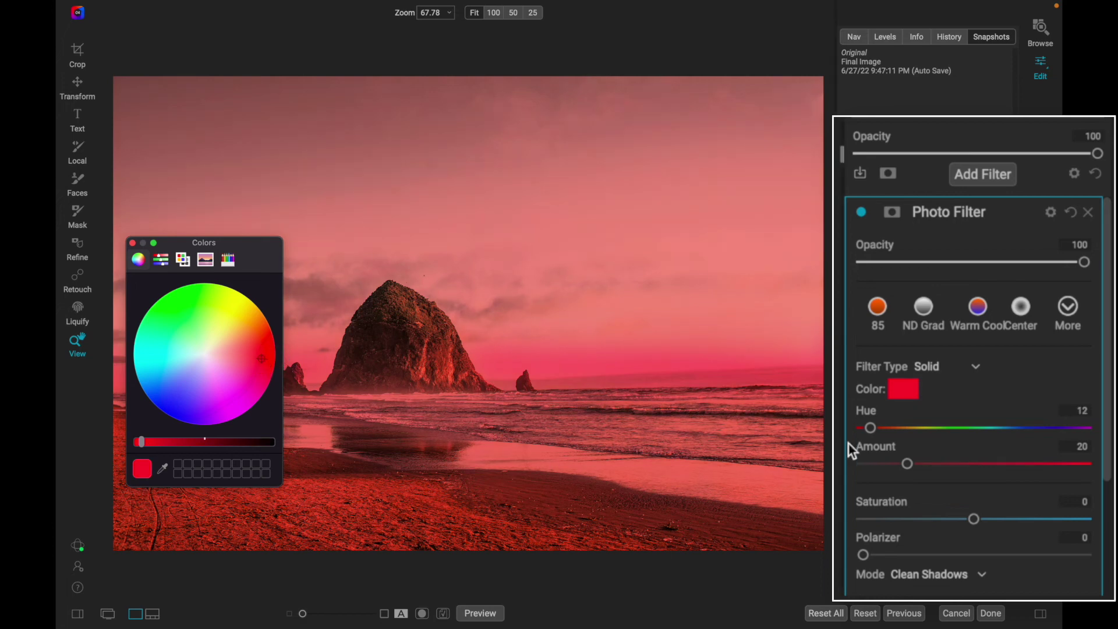
Step: Set the tint Amount to 48 and Saturation to 56, shifting the hue to pink 355
drag(907, 465, 970, 465)
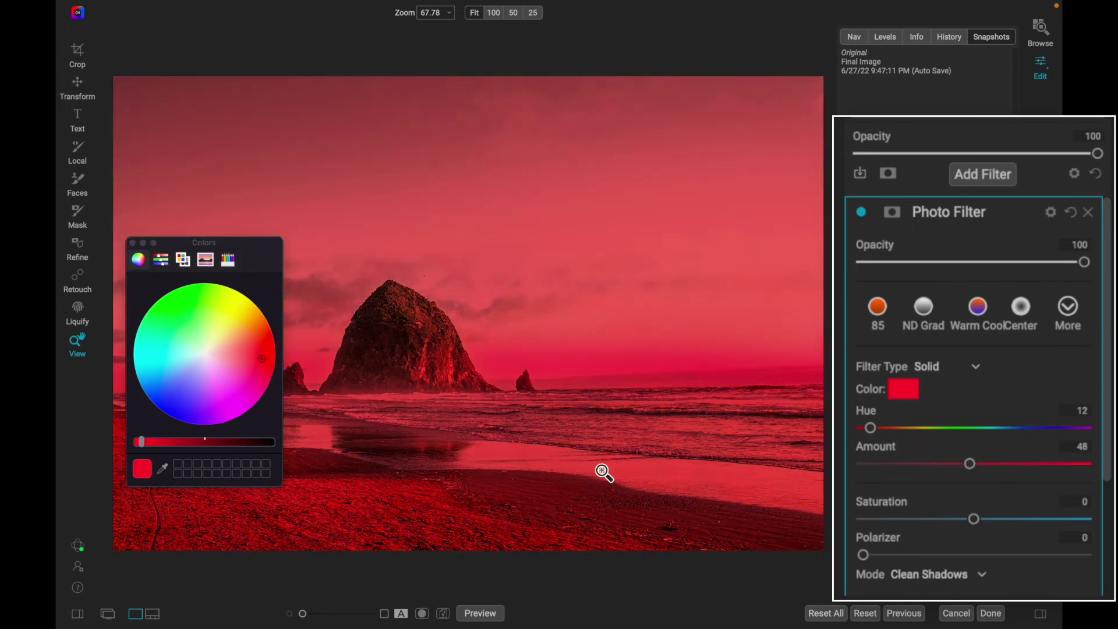
drag(974, 519, 1036, 518)
mouse_move(263, 358)
mouse_down()
mouse_move(245, 392)
mouse_move(265, 382)
mouse_move(259, 392)
mouse_move(267, 378)
mouse_move(249, 368)
mouse_up()
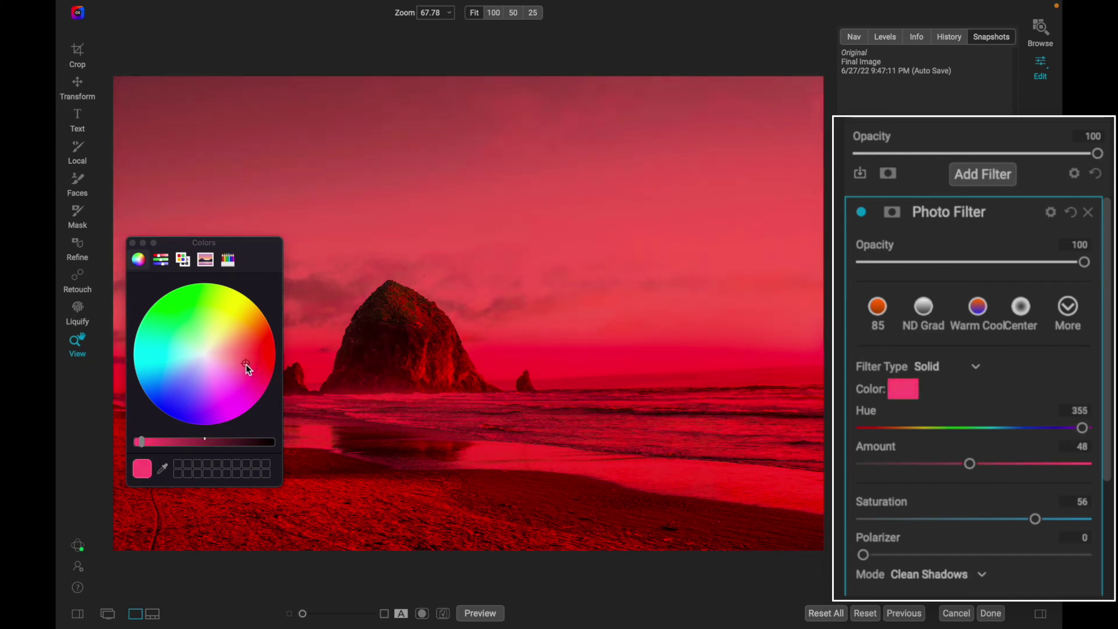
click(133, 244)
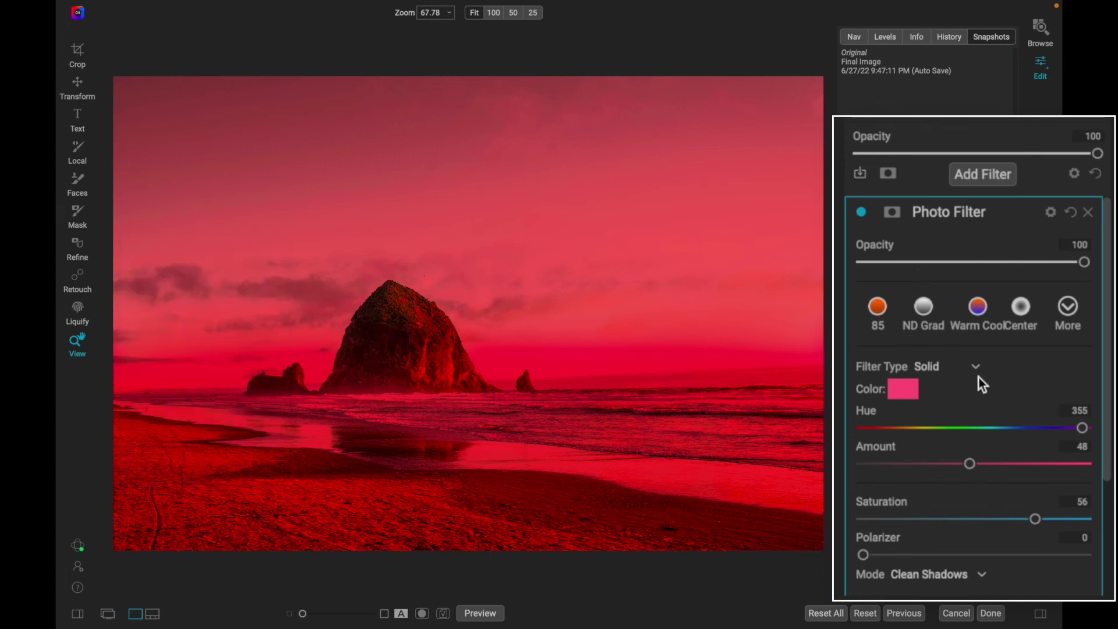
scroll(973, 382, up, 1)
Step: Mask the pink filter with a Linear Bottom gradient fitted to the horizon, keeping its tint in the sky
key(b)
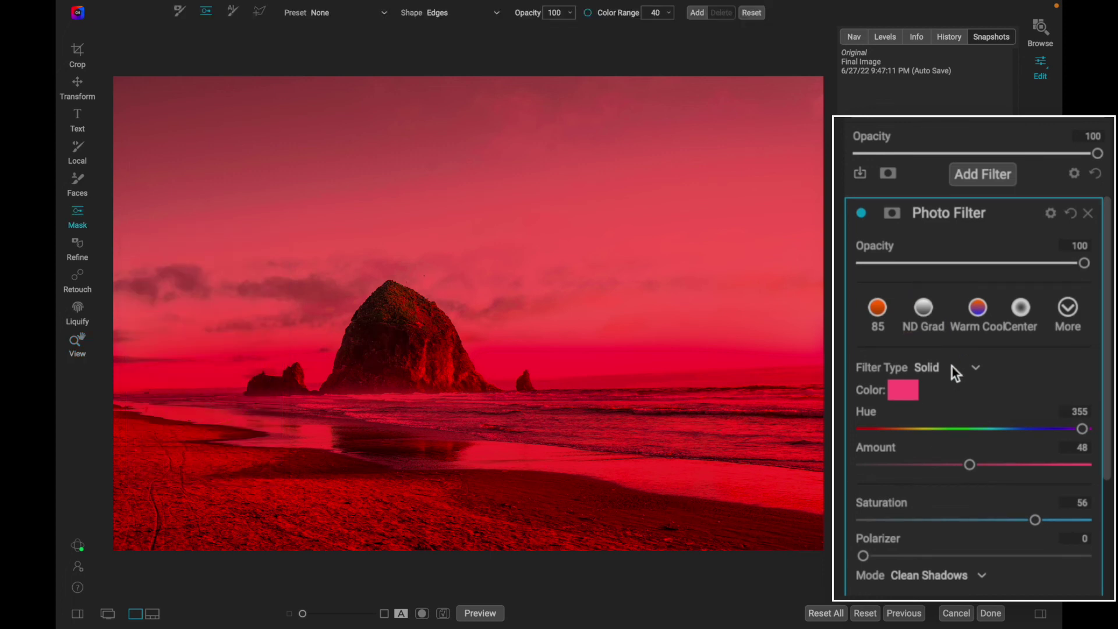
click(329, 12)
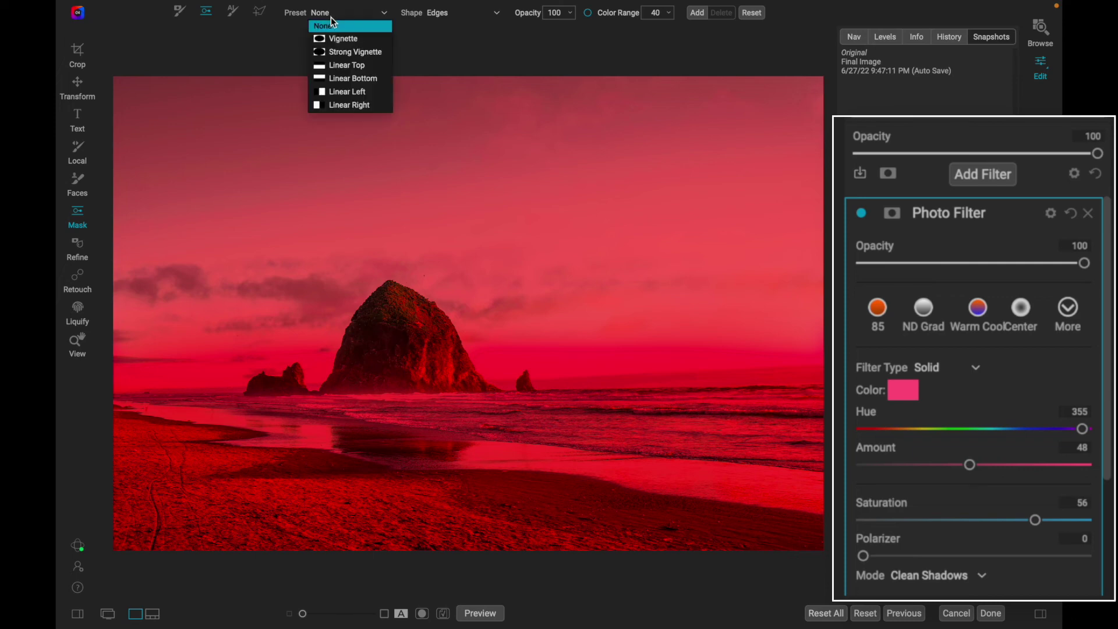
click(343, 78)
click(401, 320)
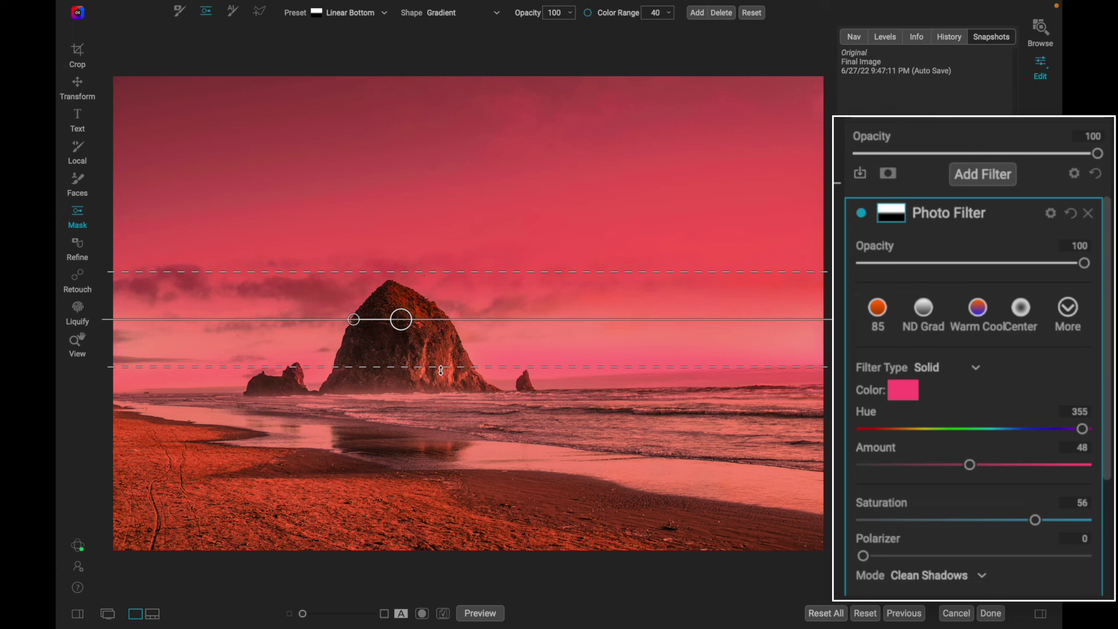
drag(401, 320, 404, 348)
drag(408, 306, 409, 265)
drag(393, 353, 362, 337)
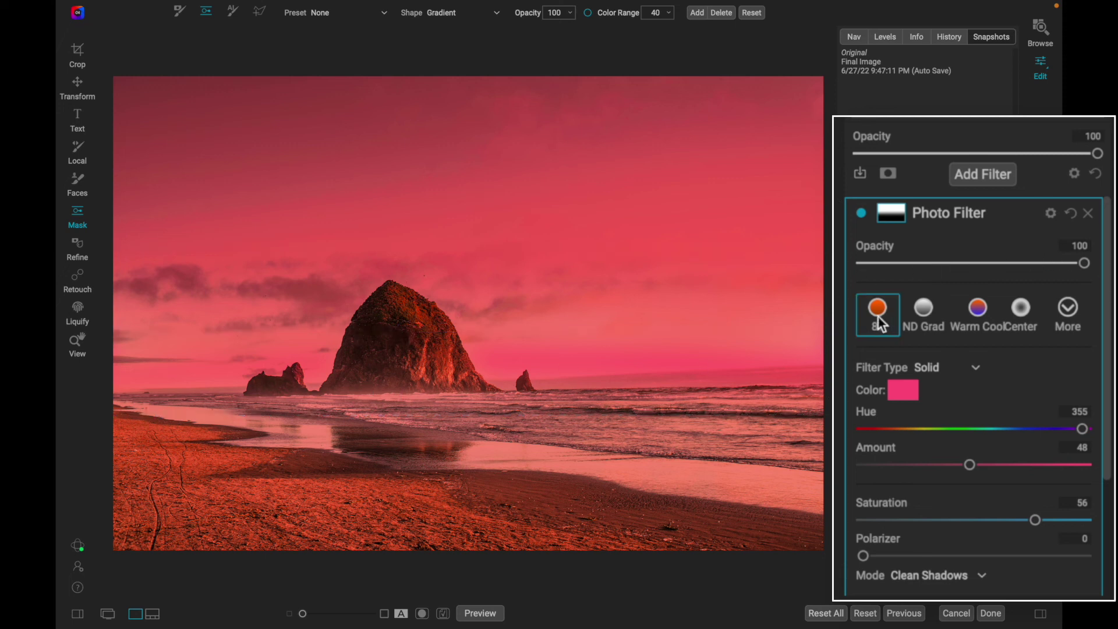
Step: Brush the pink filter off Haystack Rock in Paint Out mode, then shrink the brush to 60 for the sea stacks
key(b)
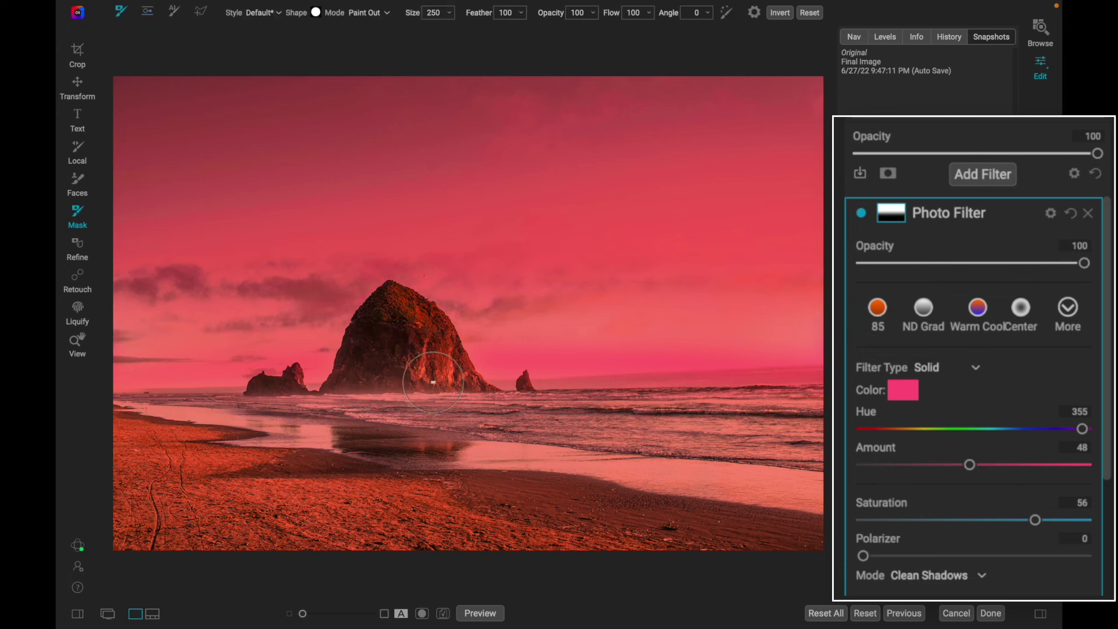
mouse_move(428, 335)
mouse_down()
mouse_move(396, 322)
mouse_move(395, 309)
mouse_move(375, 357)
mouse_move(418, 360)
mouse_move(450, 388)
mouse_move(391, 320)
mouse_move(369, 387)
mouse_move(376, 363)
mouse_move(352, 398)
mouse_move(299, 415)
mouse_move(283, 401)
mouse_move(297, 371)
mouse_move(293, 385)
mouse_move(296, 373)
mouse_move(255, 385)
mouse_move(290, 384)
mouse_up()
key(bracketleft)
key(bracketleft)
key(bracketleft)
key(bracketleft)
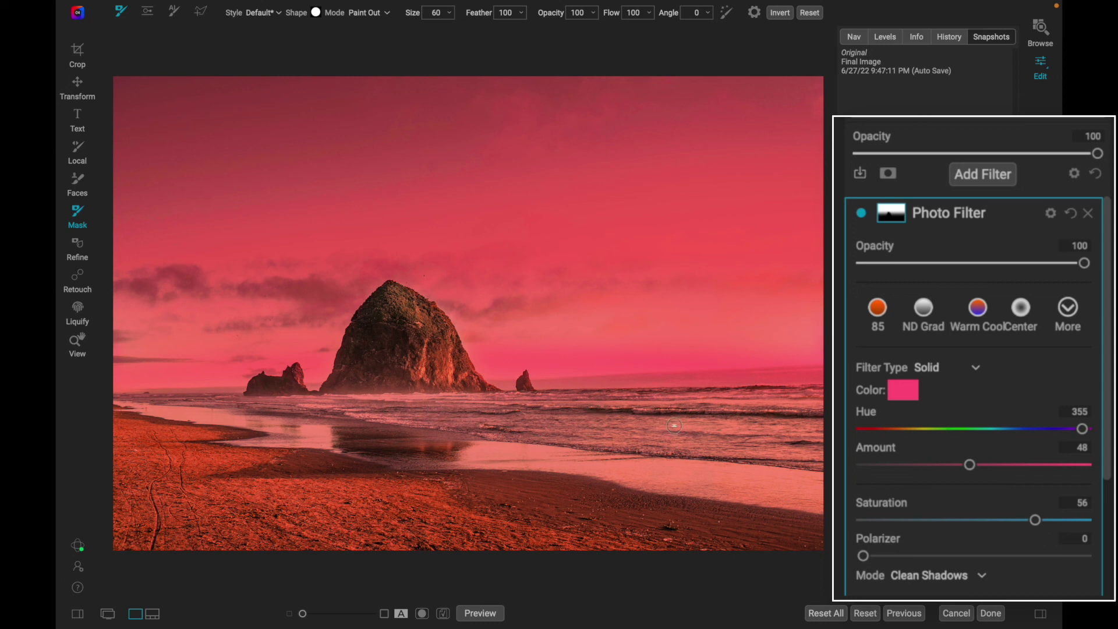
Step: Set the pink filter to opacity 78, Polarizer 37 and Saturation 72, then check the mask view
drag(1083, 265, 1035, 267)
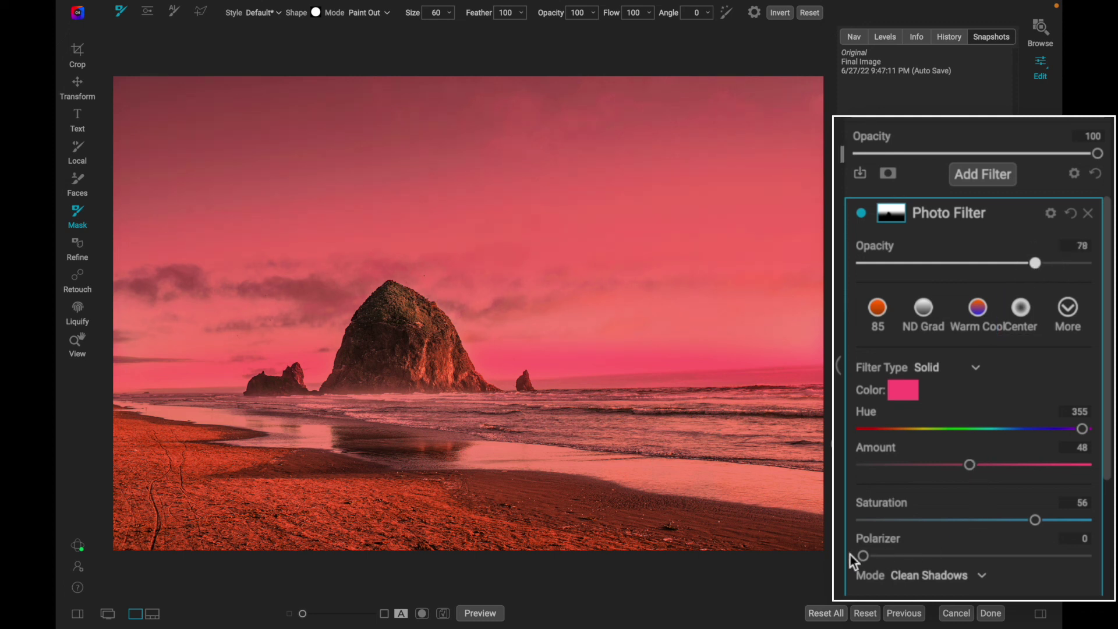
drag(863, 556, 944, 560)
drag(1036, 520, 1054, 523)
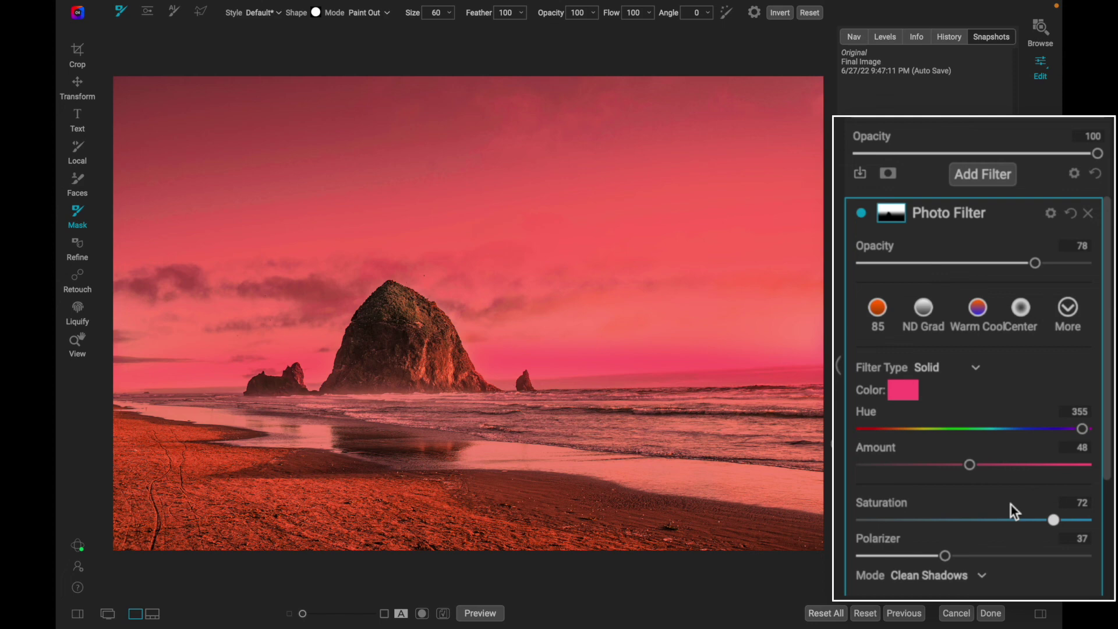
key(ctrl+m)
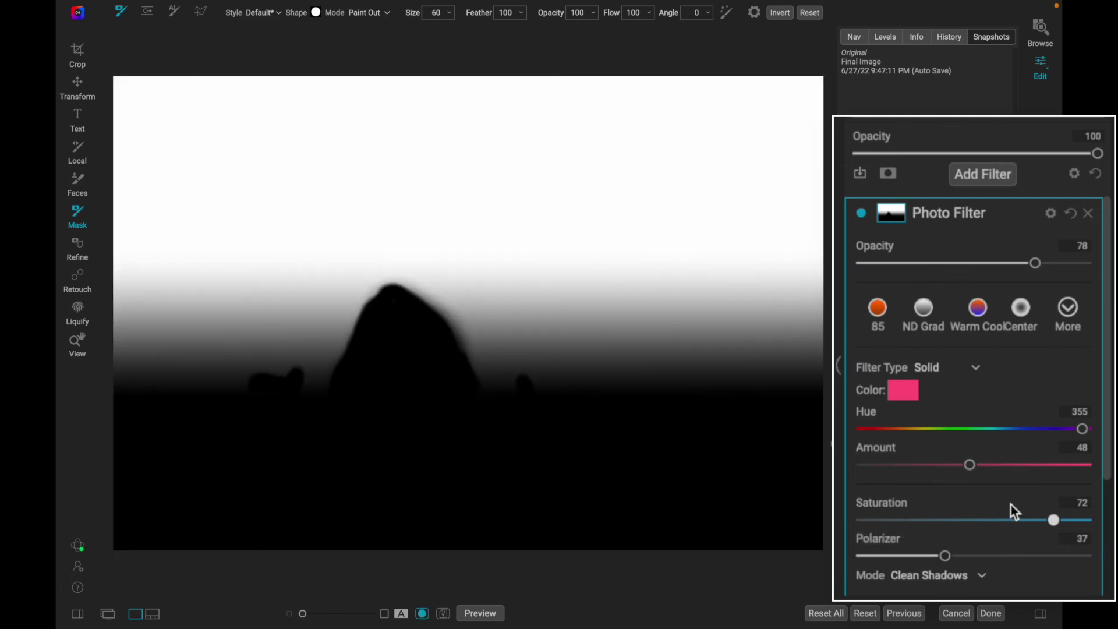
key(ctrl+m)
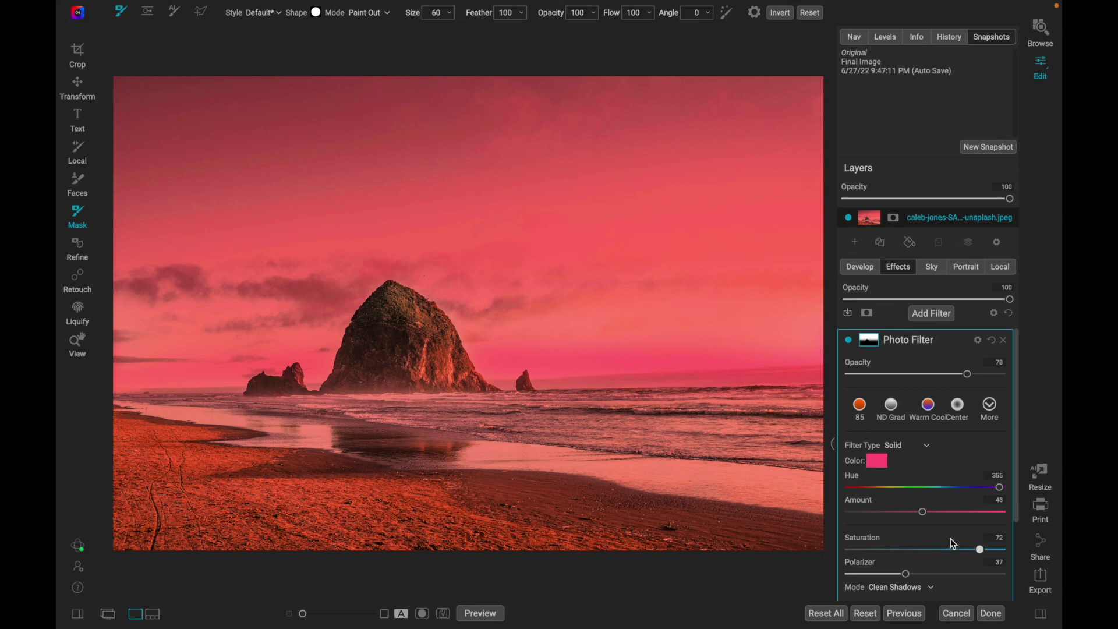
key(ctrl+p)
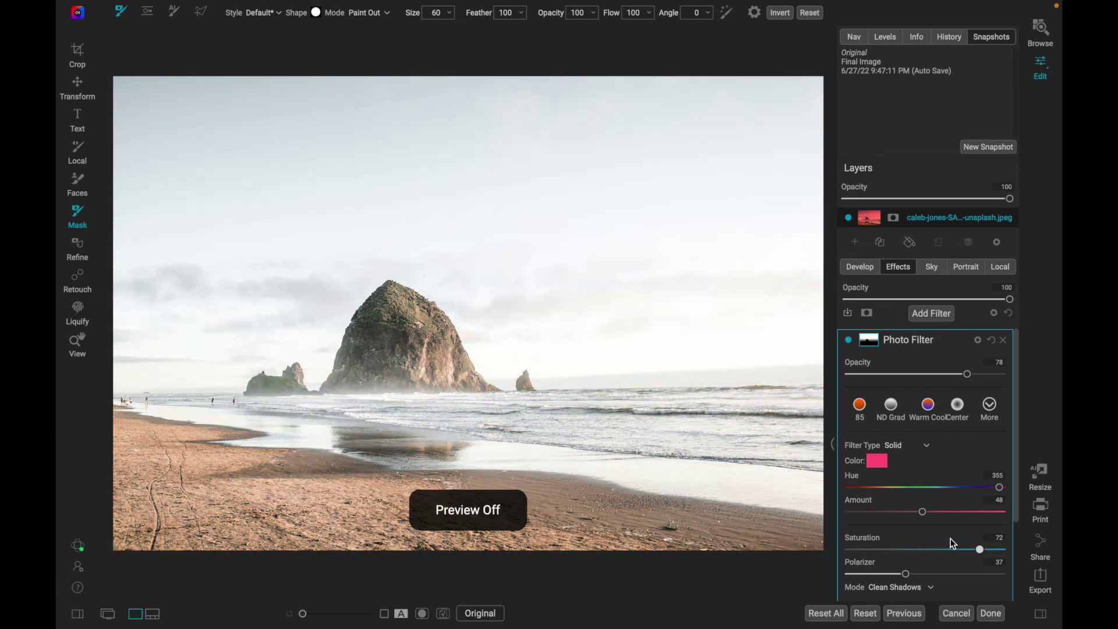
key(ctrl+p)
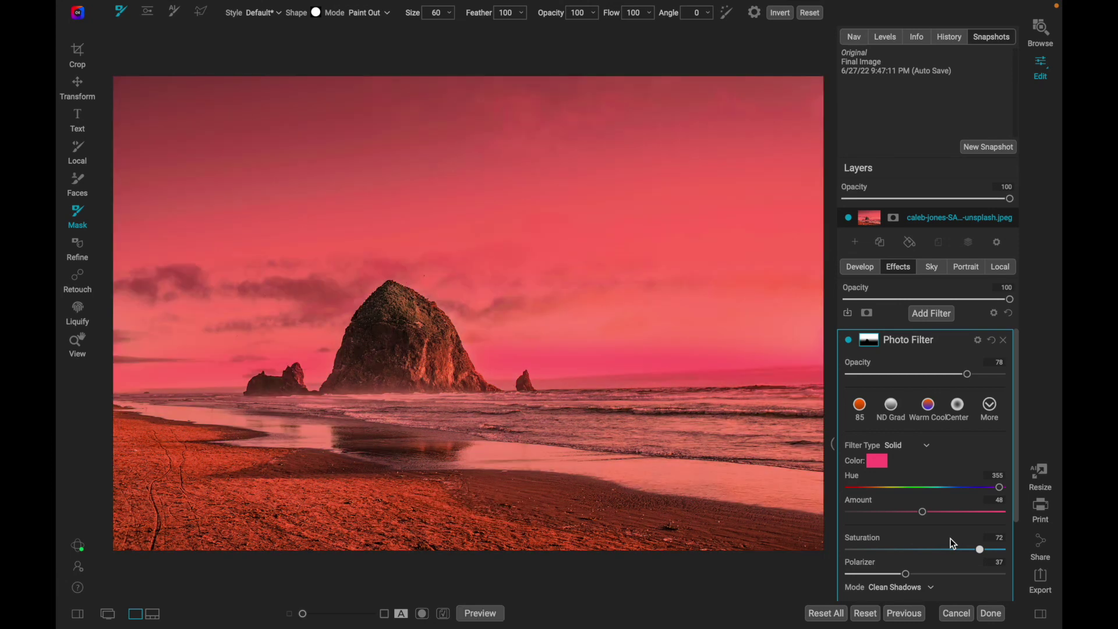